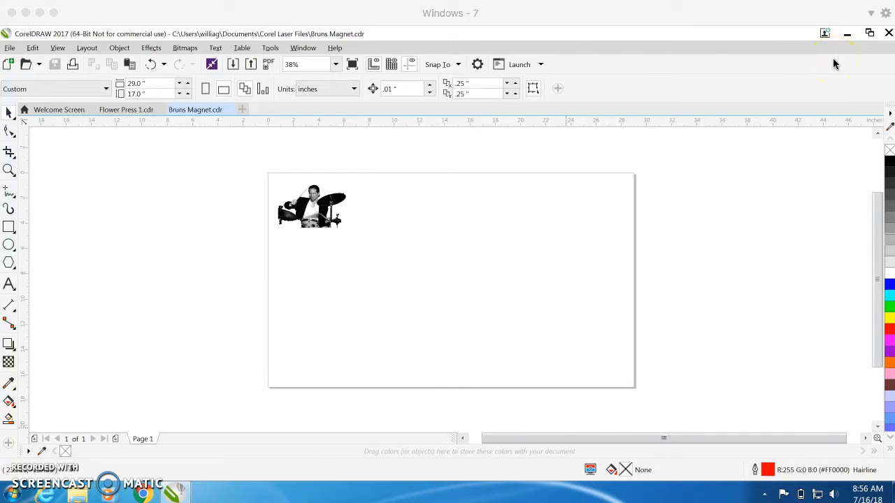
pyautogui.click(870, 35)
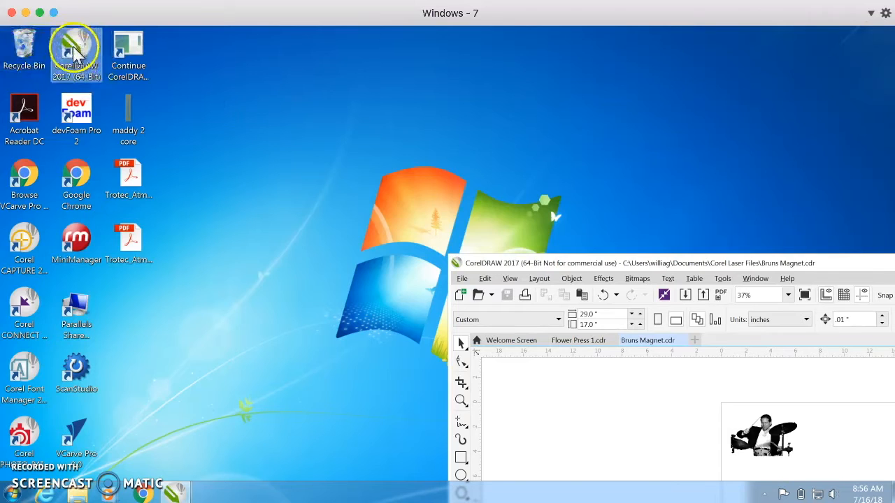
pyautogui.doubleClick(607, 264)
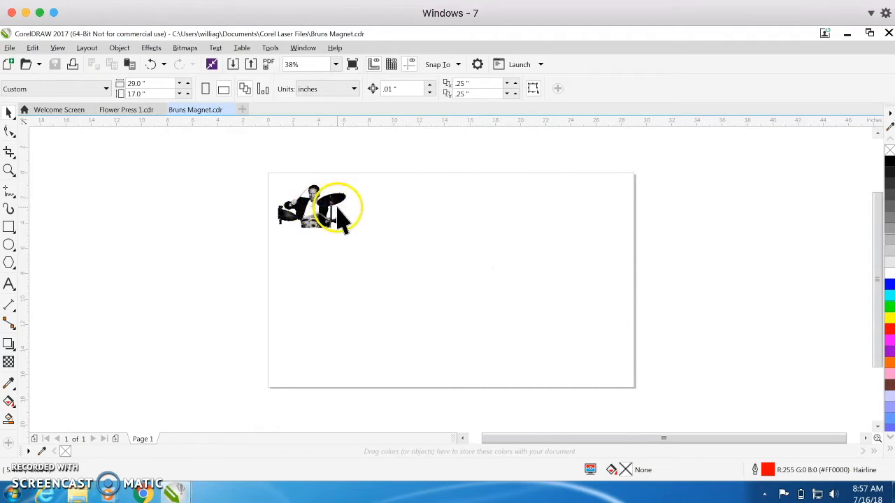
# Step: View the Flower Press 1 drawing, return to Bruns Magnet, and examine the drummer image close up and at full-page view
pyautogui.click(132, 111)
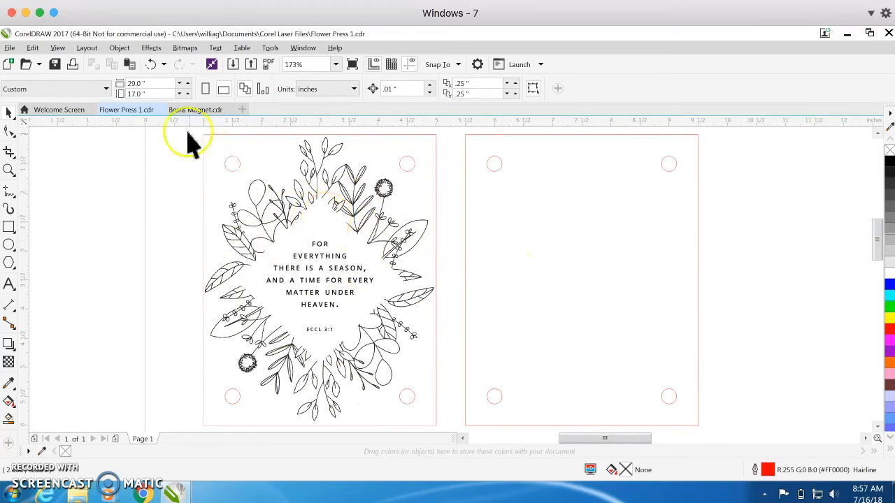
pyautogui.click(179, 109)
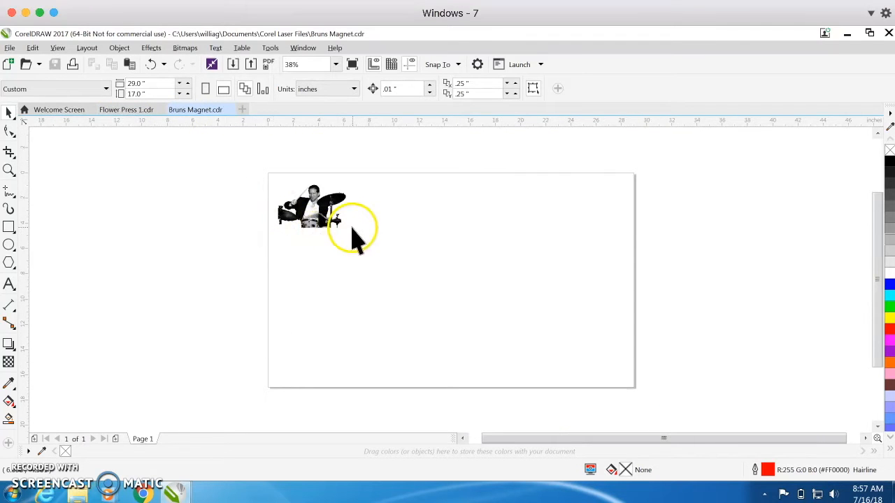
pyautogui.click(335, 64)
pyautogui.click(322, 77)
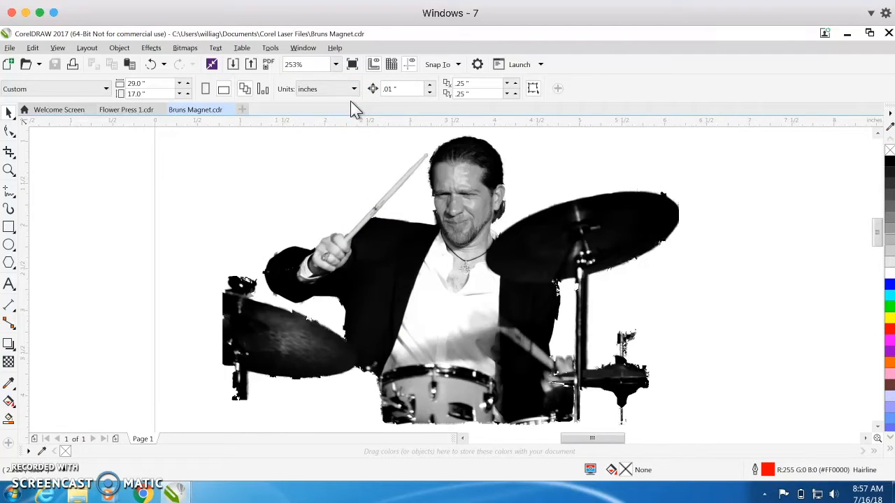
pyautogui.click(336, 65)
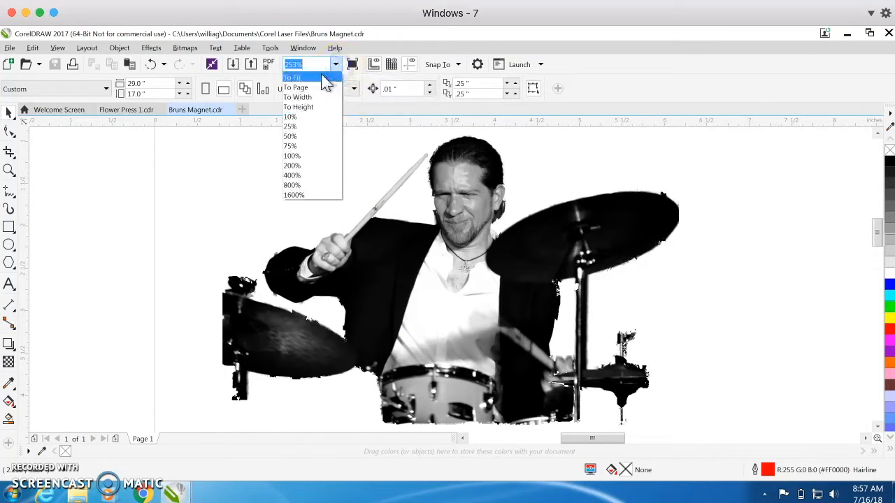
pyautogui.click(314, 87)
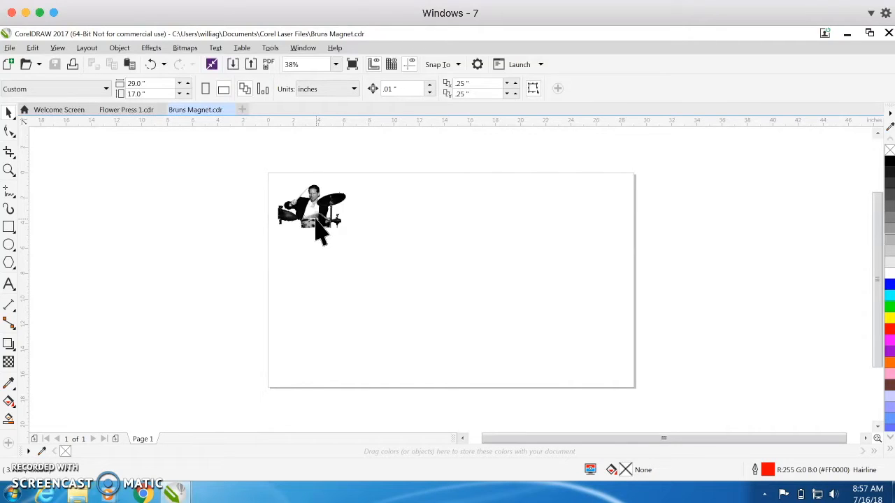
pyautogui.click(357, 228)
# Step: Draw a rectangle about 5.99 by 3.71 inches around the drummer image and check its outline width
pyautogui.click(9, 228)
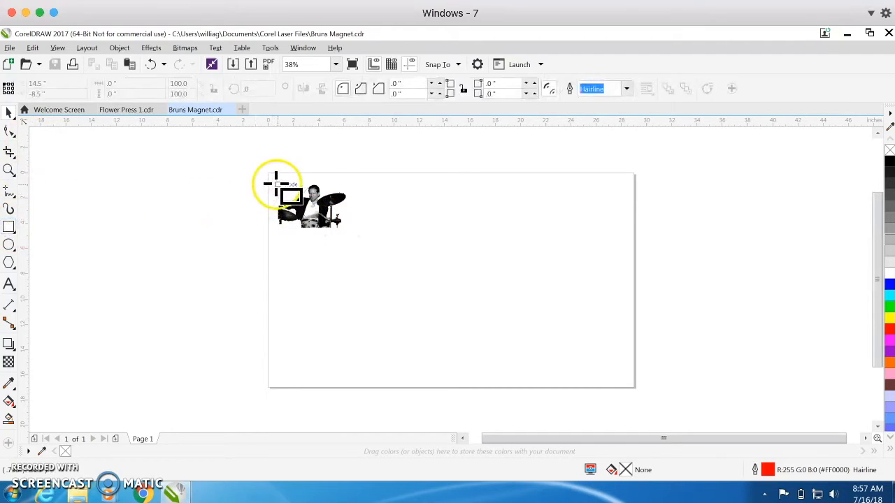
pyautogui.moveTo(274, 183); pyautogui.dragTo(350, 230)
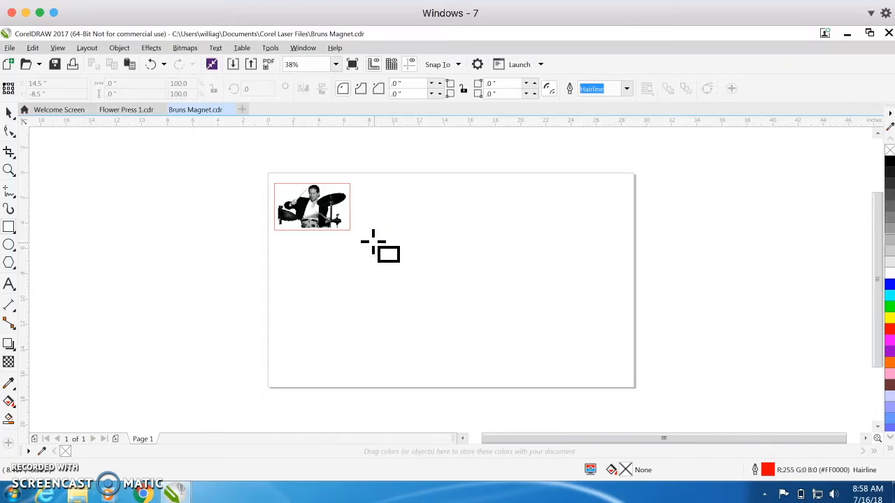
pyautogui.click(371, 239)
pyautogui.click(8, 113)
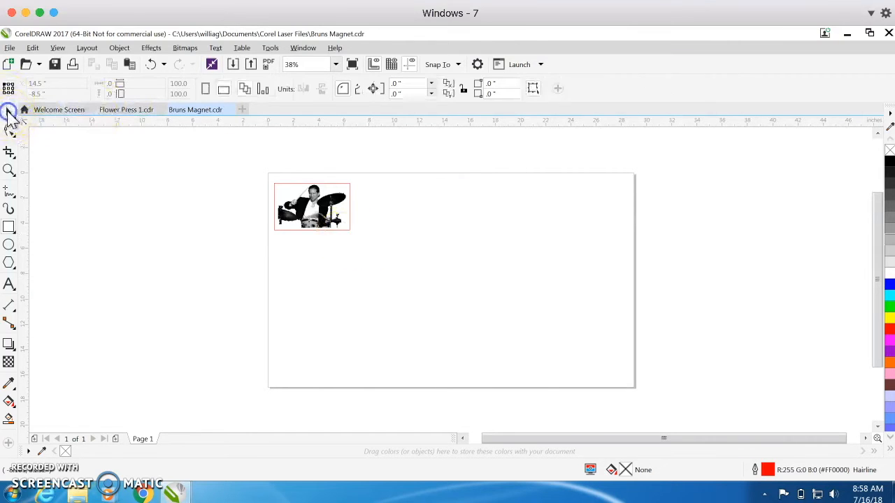
pyautogui.click(350, 202)
pyautogui.click(599, 90)
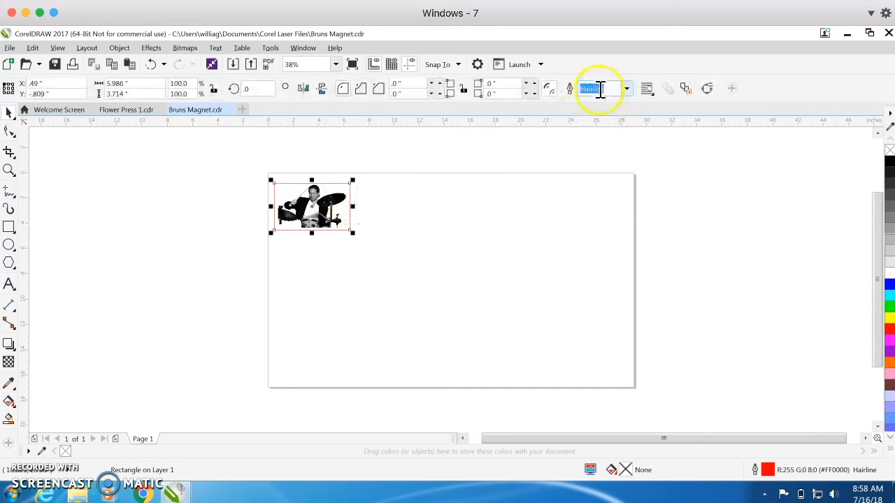
pyautogui.click(394, 251)
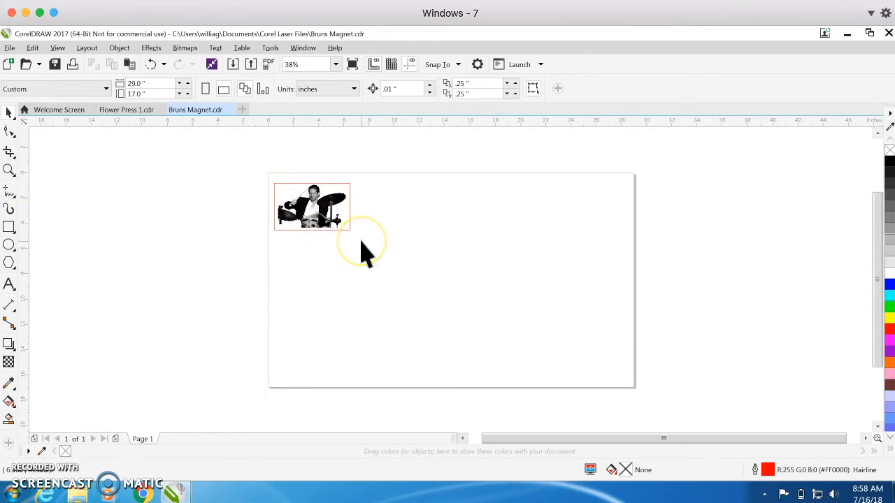
# Step: Fit the artwork in view and check the width and height of the rectangle around the drummer
pyautogui.click(335, 65)
pyautogui.click(313, 77)
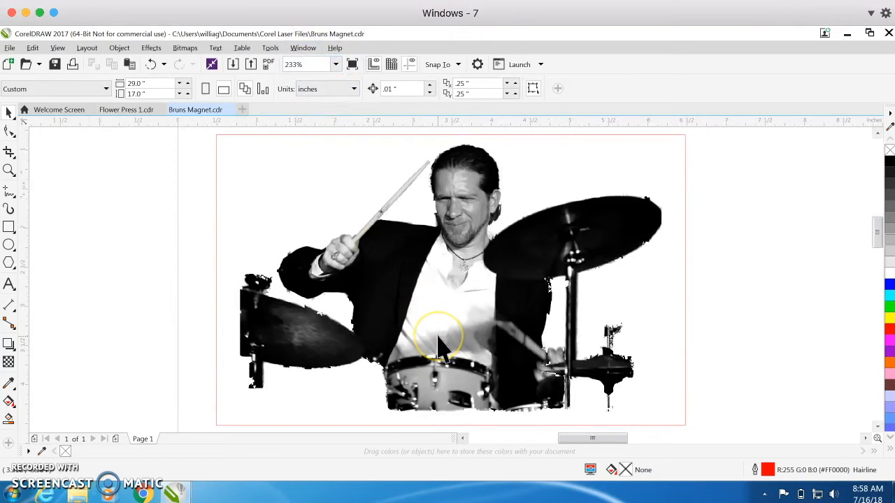
pyautogui.click(455, 303)
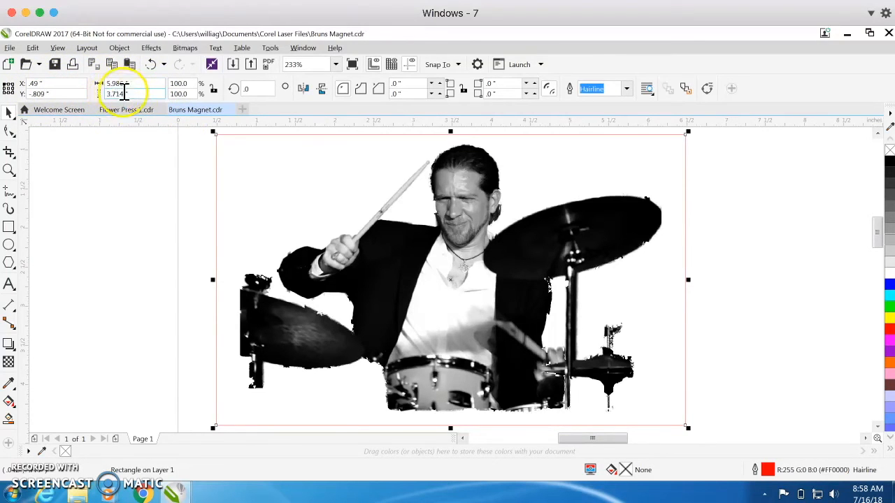
pyautogui.click(100, 84)
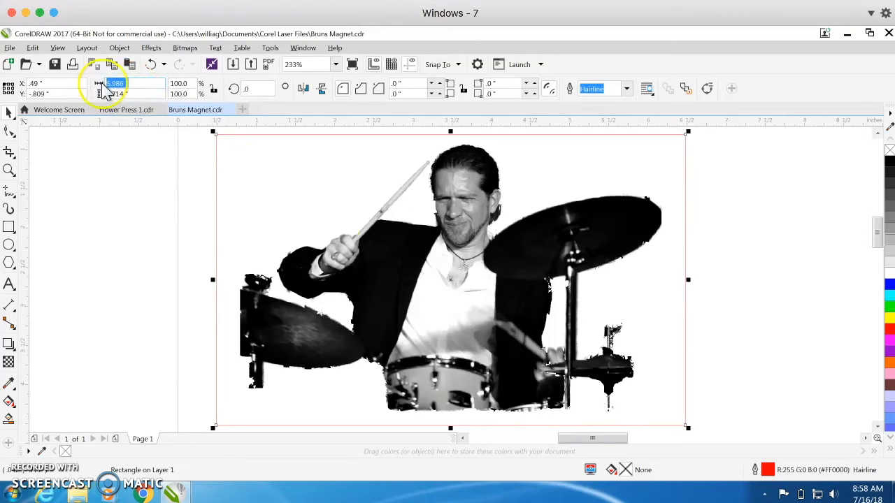
pyautogui.click(859, 320)
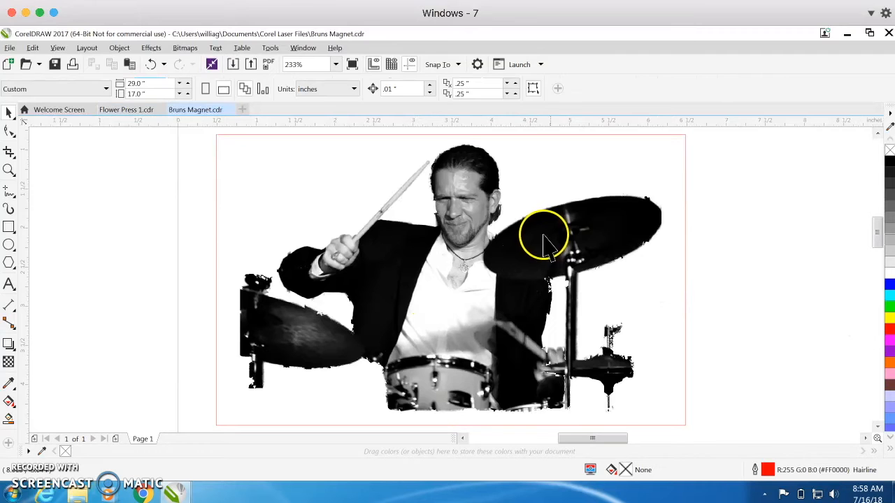
# Step: Move the red rectangle about 2 inches right and 2 inches down, and select the drummer image
pyautogui.click(567, 241)
pyautogui.moveTo(664, 135); pyautogui.dragTo(825, 294)
pyautogui.click(484, 236)
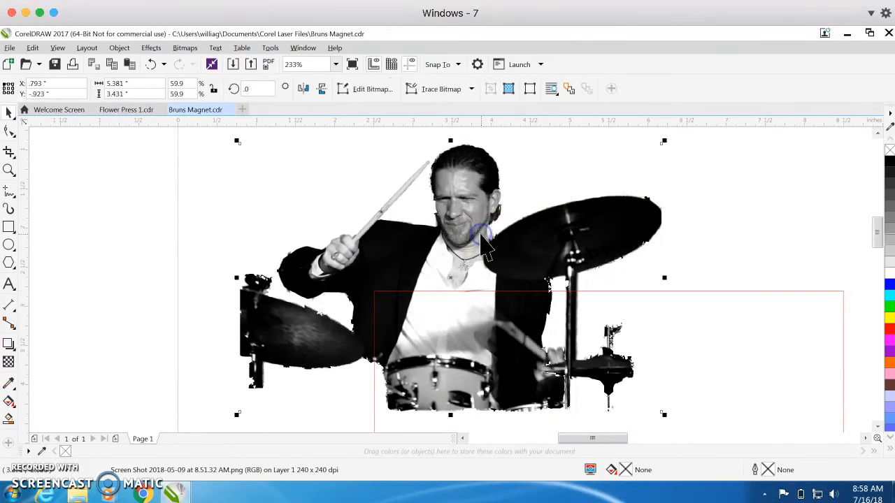
# Step: Try resizing the drummer image to 3 inches wide with its proportions locked, and undo the resize
pyautogui.click(133, 83)
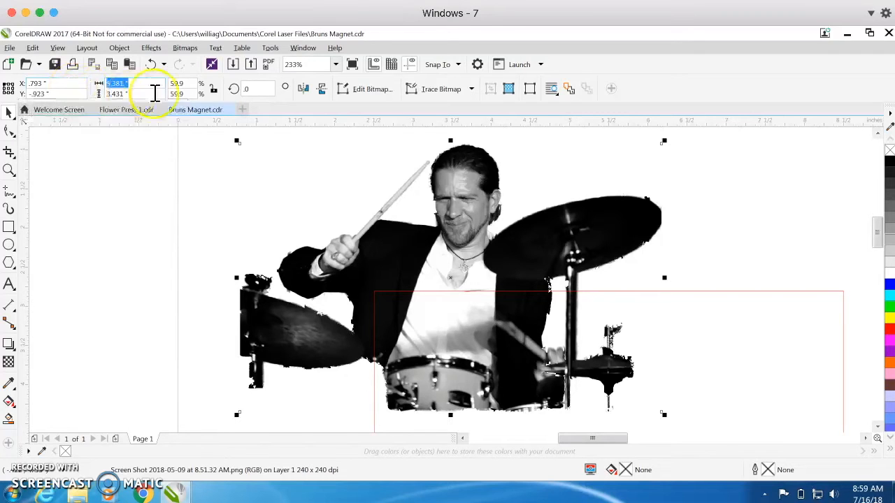
pyautogui.click(215, 91)
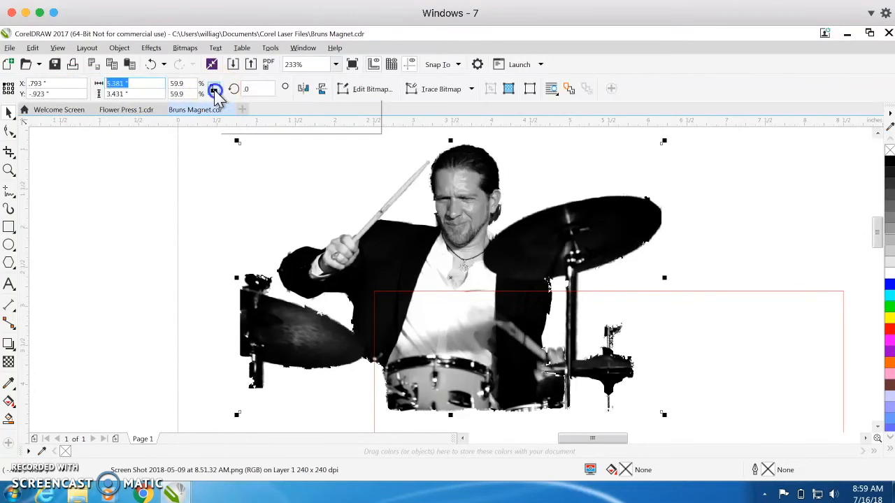
pyautogui.click(137, 85)
pyautogui.write('3')
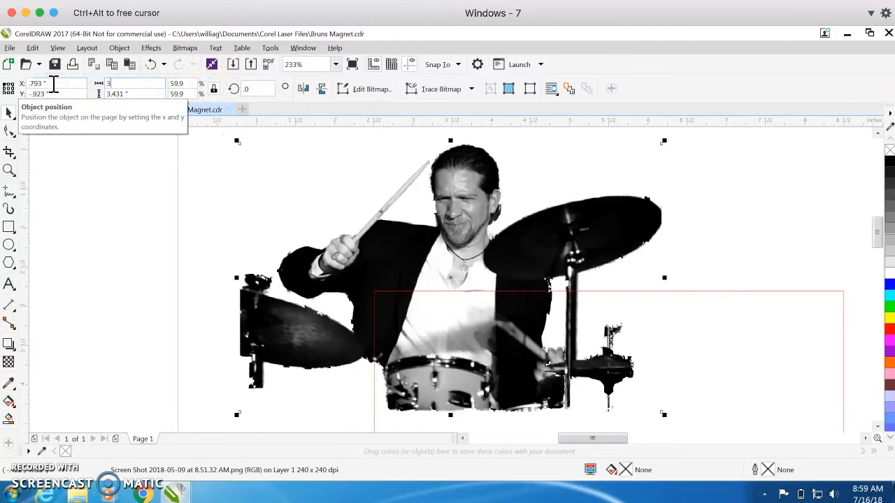
pyautogui.press('Tab')
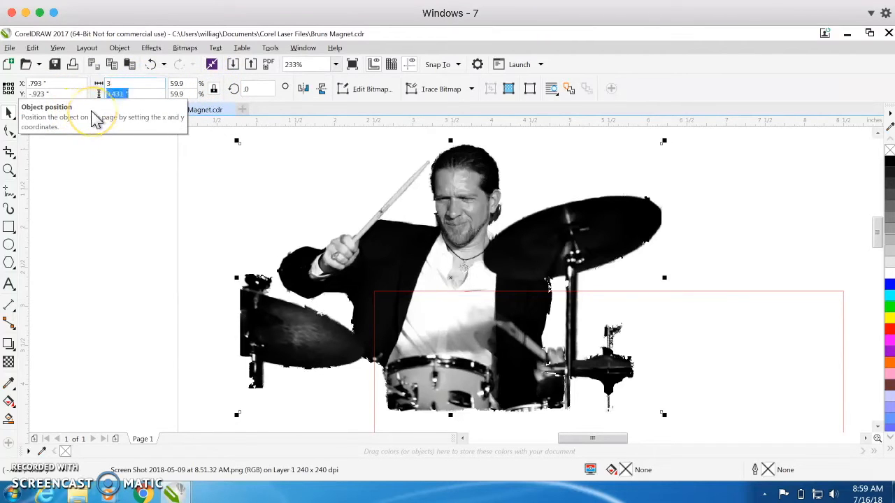
pyautogui.press('Return')
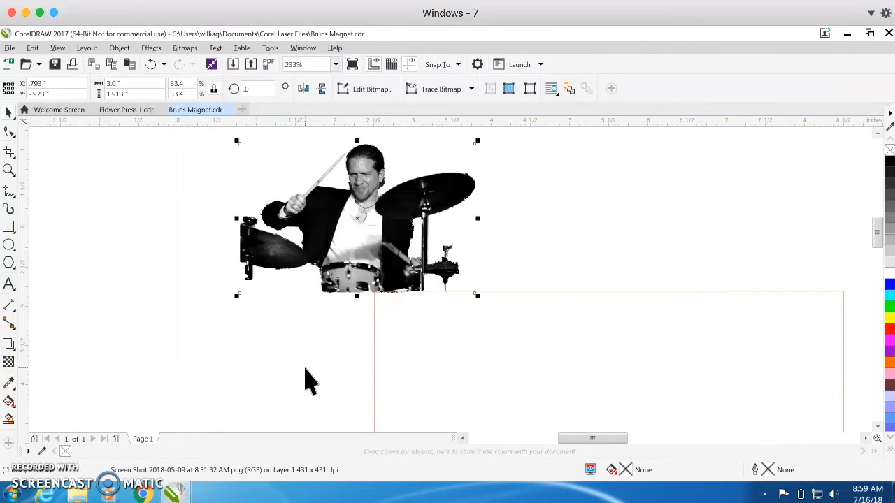
pyautogui.hotkey('ctrl', 'z')
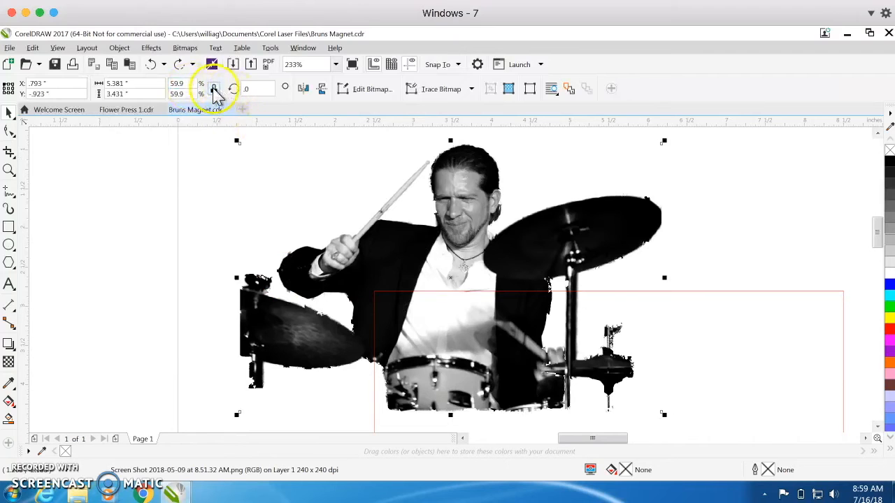
# Step: Try setting the drummer image's width to 3 inches with its proportions unlocked, and undo the distortion
pyautogui.moveTo(139, 84); pyautogui.dragTo(76, 84)
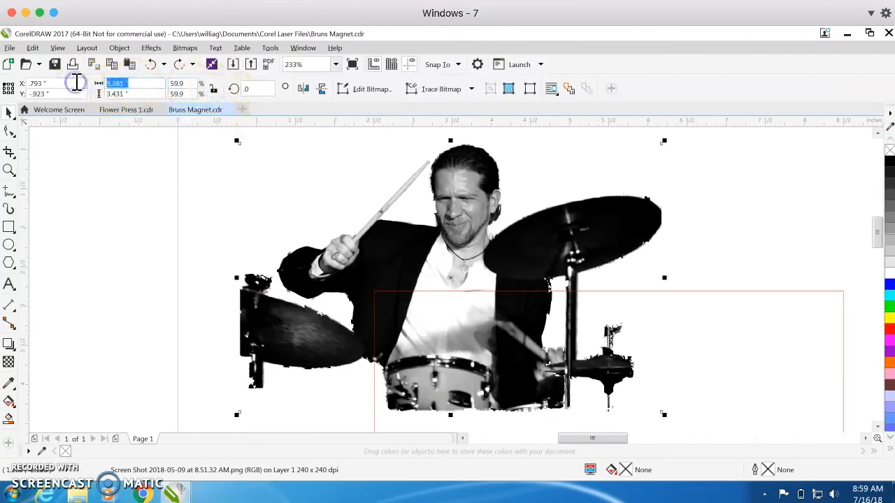
pyautogui.write('3')
pyautogui.press('Return')
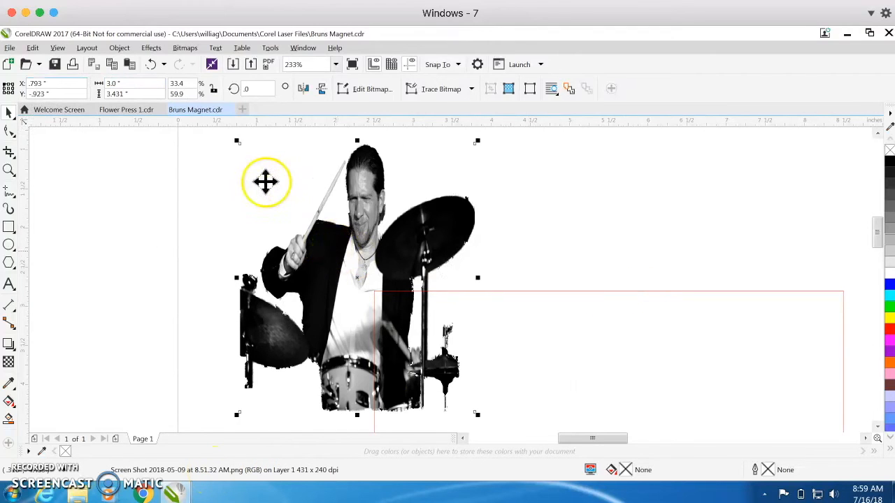
pyautogui.hotkey('ctrl', 'z')
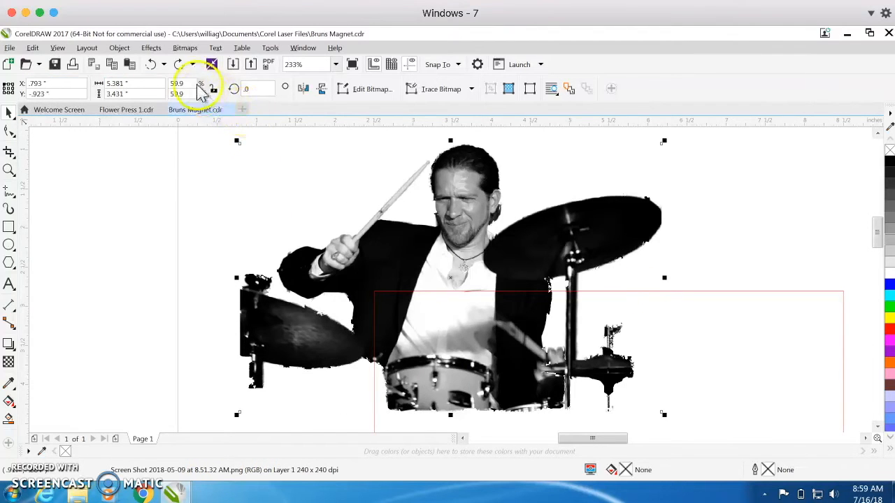
# Step: Lock the drummer image's proportions and set its width to 3 inches
pyautogui.doubleClick(135, 83)
pyautogui.write('3')
pyautogui.press('Return')
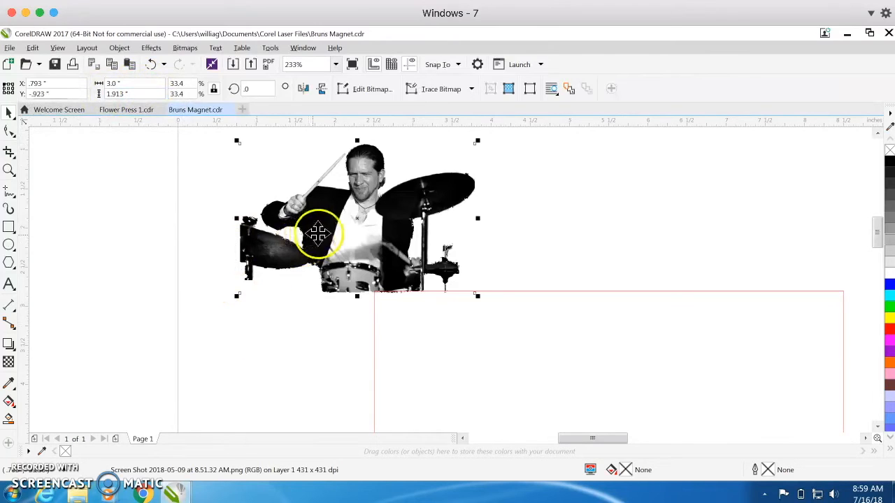
pyautogui.click(326, 229)
pyautogui.click(329, 189)
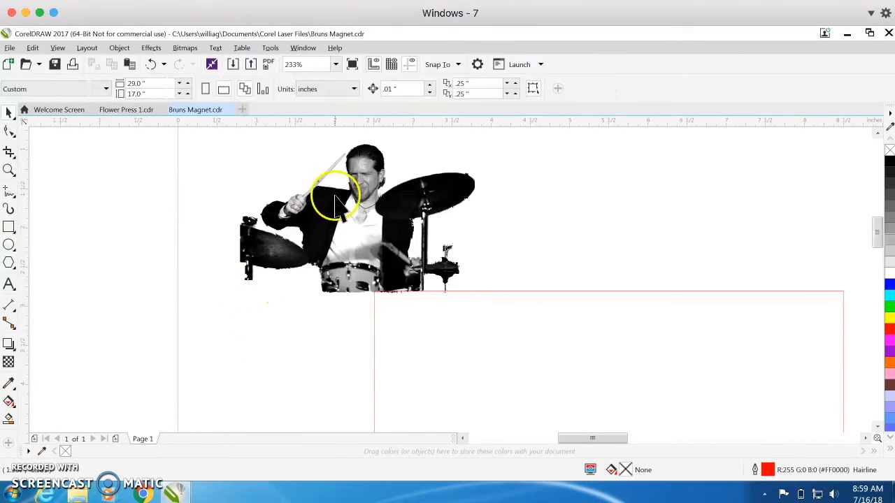
# Step: Position the drummer image on the page at X .5 inch and Y -.5 inch
pyautogui.click(335, 64)
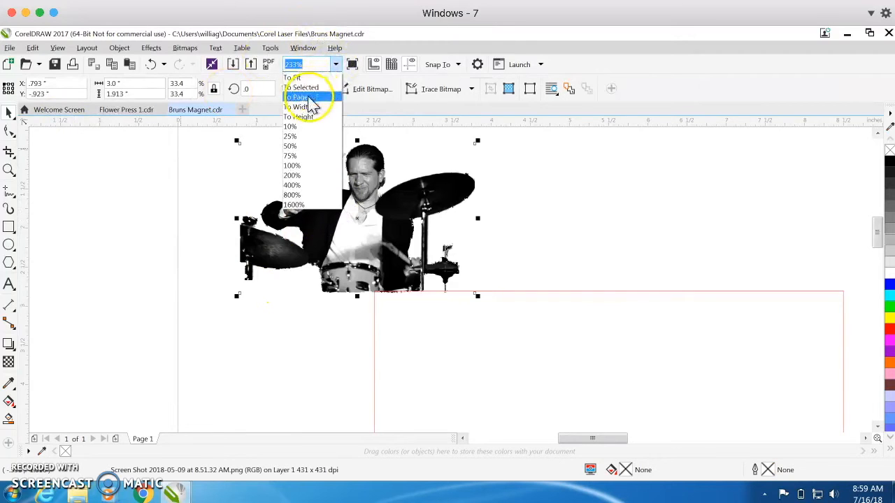
pyautogui.click(308, 97)
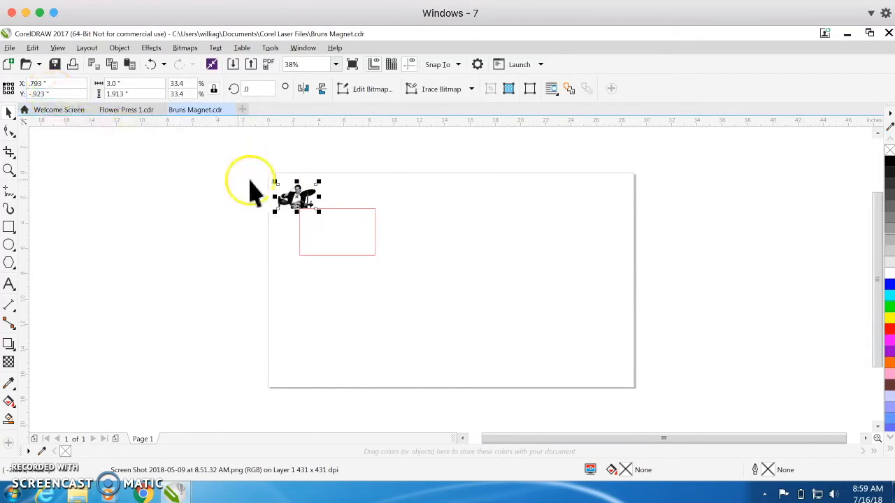
pyautogui.click(54, 83)
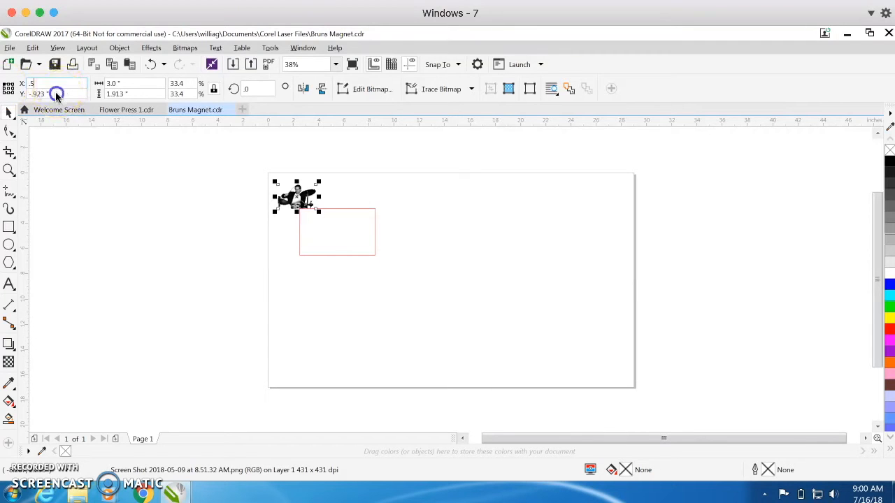
pyautogui.click(52, 91)
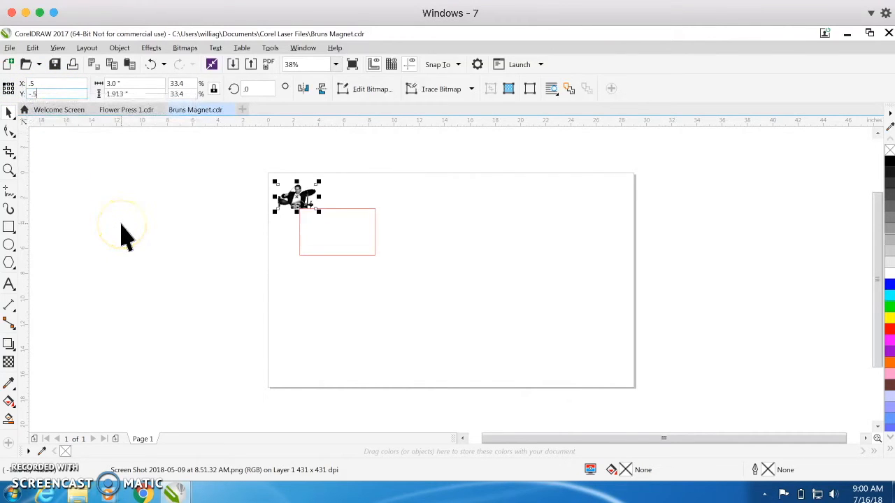
pyautogui.press('Return')
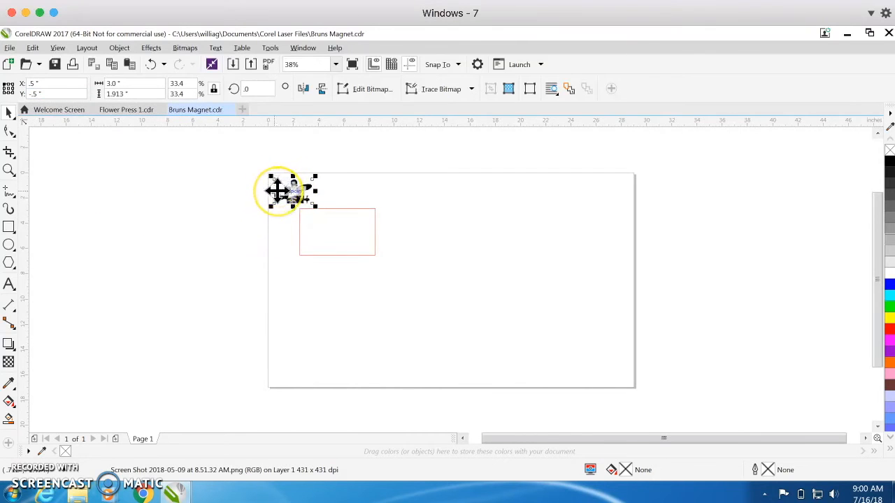
pyautogui.scroll(3, 278, 190)
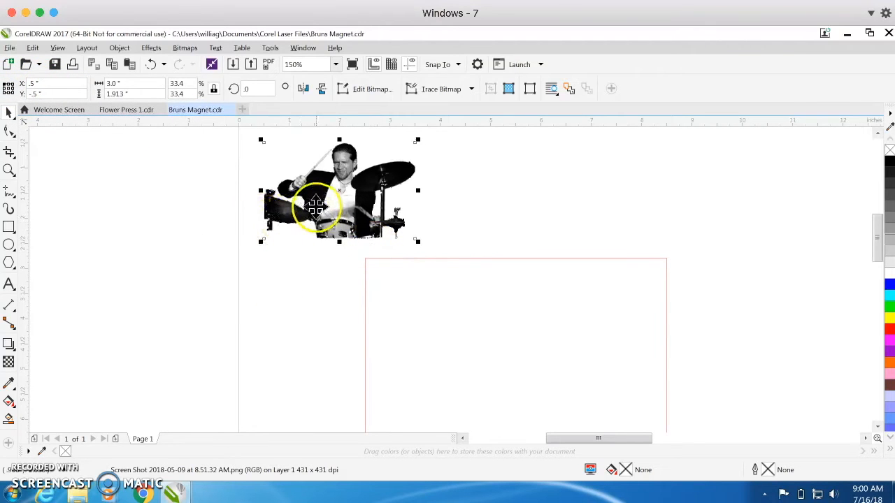
# Step: Resize the red rectangle to 2 inches high with its proportions locked
pyautogui.scroll(-4, 316, 206)
pyautogui.moveTo(301, 189); pyautogui.dragTo(295, 181)
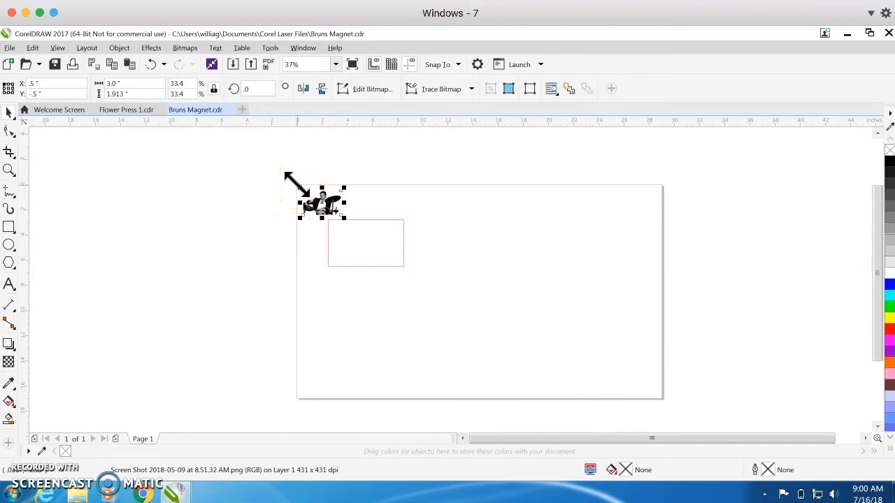
pyautogui.click(380, 267)
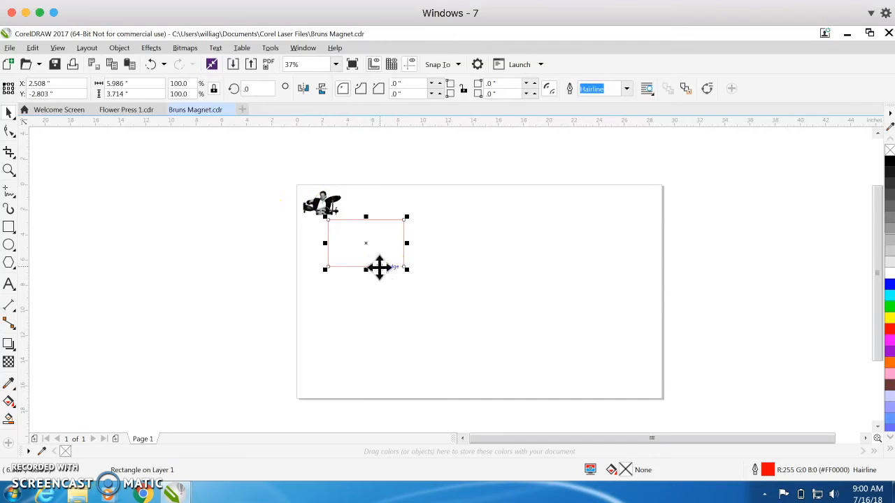
pyautogui.click(132, 84)
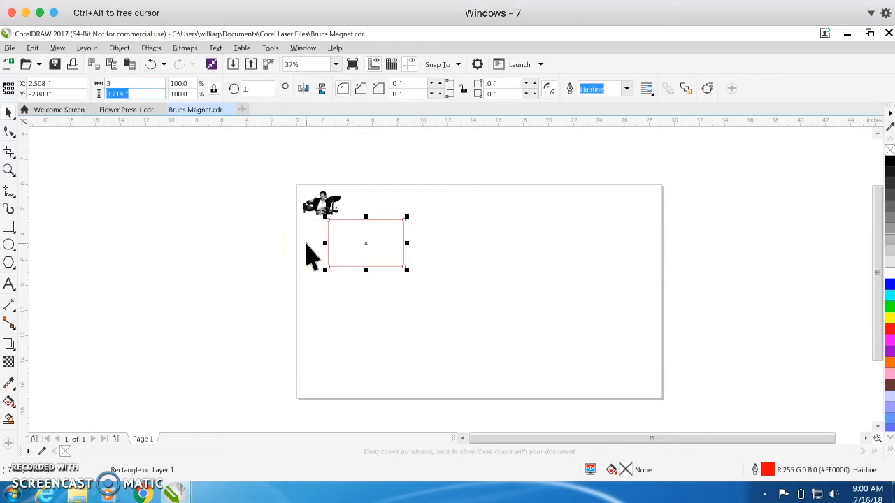
pyautogui.press('Return')
# Step: Move the red rectangle over the drummer image so that it frames the whole picture
pyautogui.click(343, 240)
pyautogui.moveTo(335, 216); pyautogui.dragTo(327, 211)
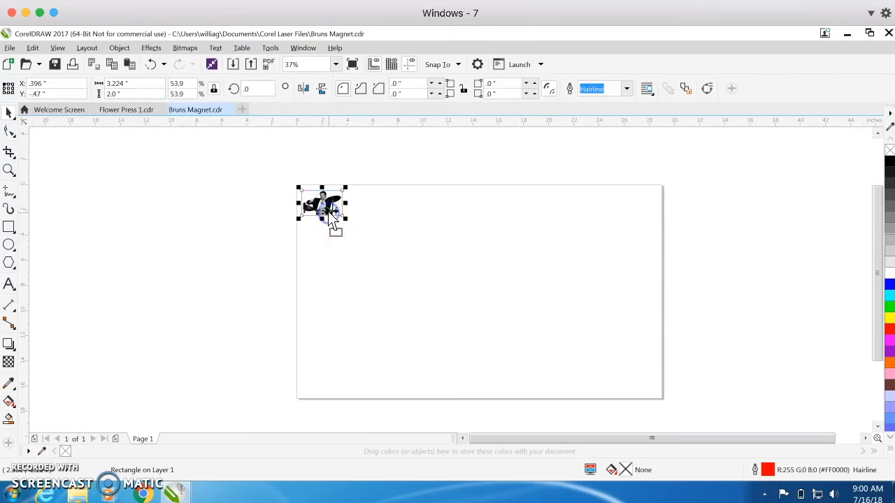
pyautogui.click(336, 64)
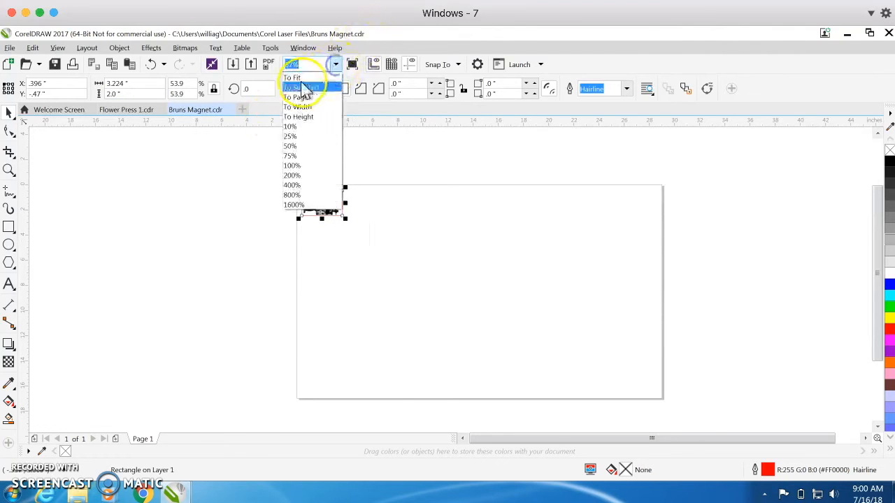
pyautogui.click(304, 81)
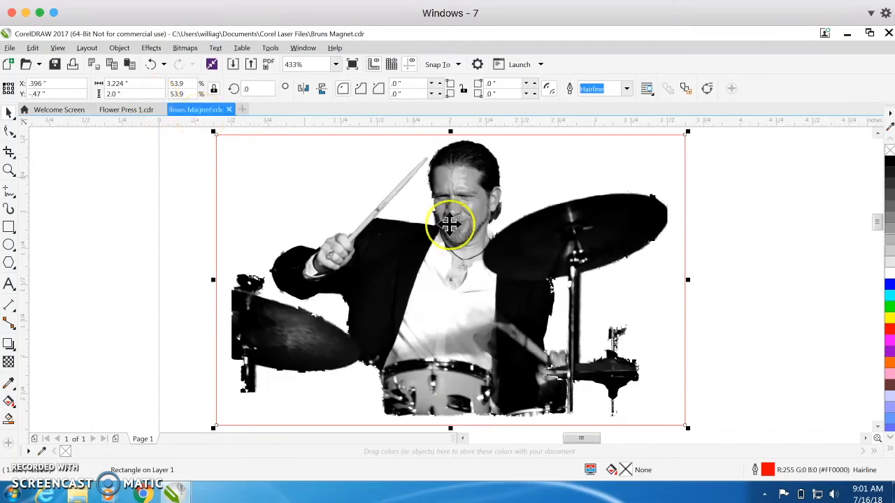
pyautogui.click(734, 253)
pyautogui.click(503, 255)
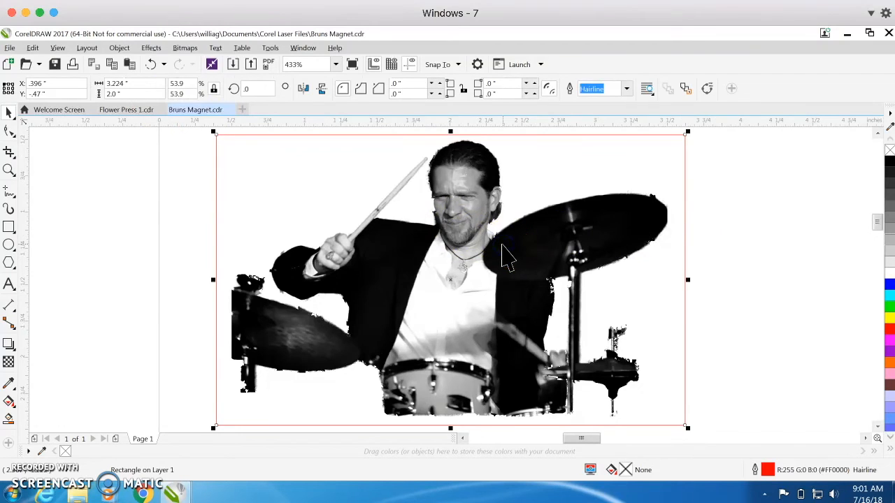
pyautogui.click(451, 249)
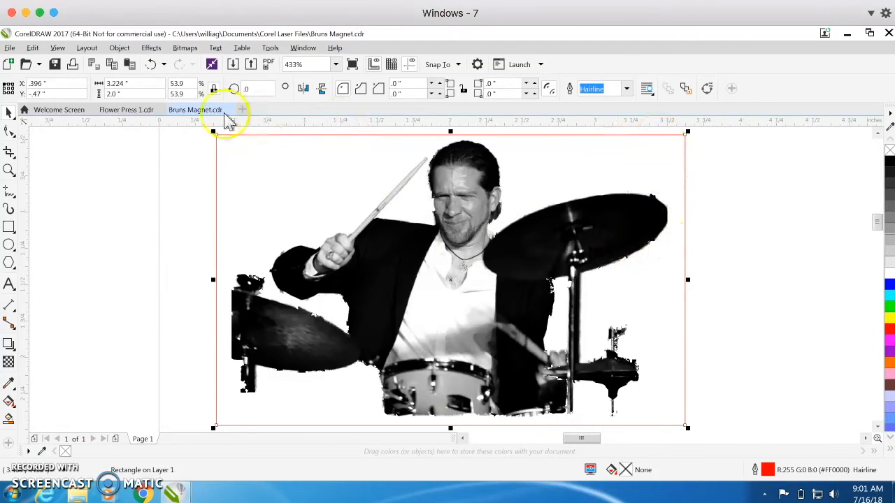
# Step: Unlock the red rectangle's proportions and set its width to 3 inches
pyautogui.click(212, 88)
pyautogui.moveTo(133, 83); pyautogui.dragTo(44, 85)
pyautogui.write('3')
pyautogui.press('Return')
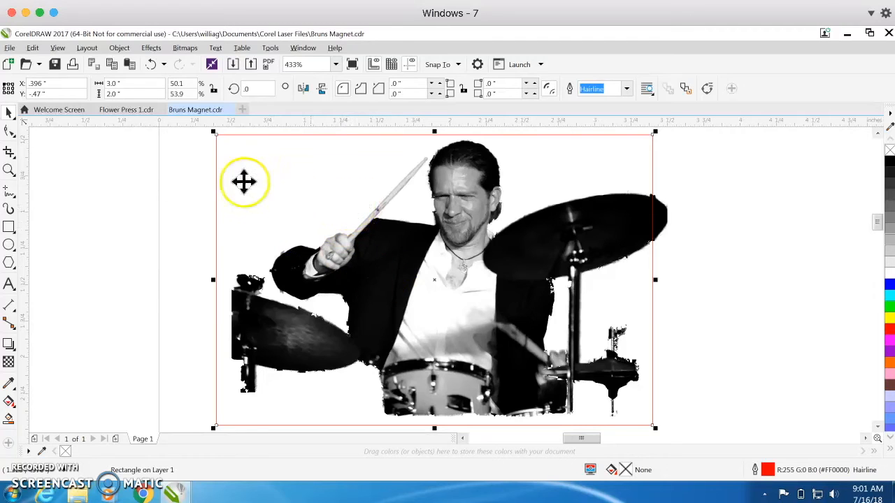
# Step: Set the red rectangle's width to 3.2 inches
pyautogui.moveTo(123, 84); pyautogui.dragTo(77, 82)
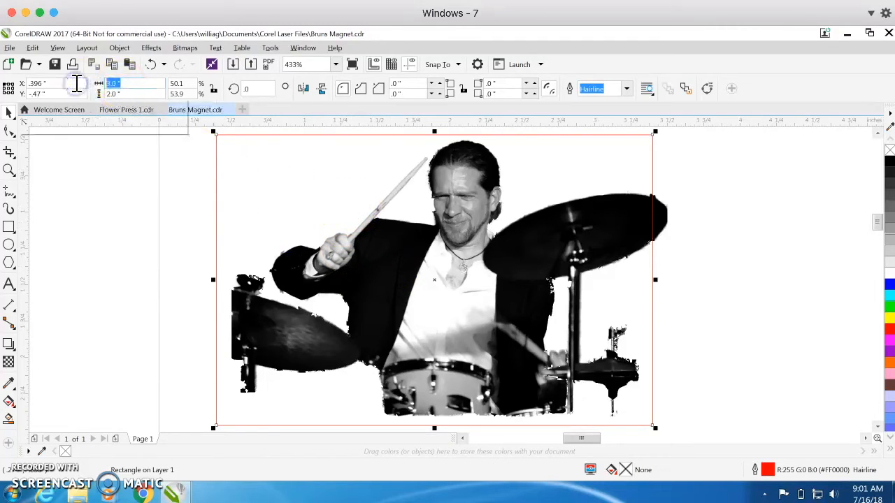
pyautogui.write('3.2')
pyautogui.press('Return')
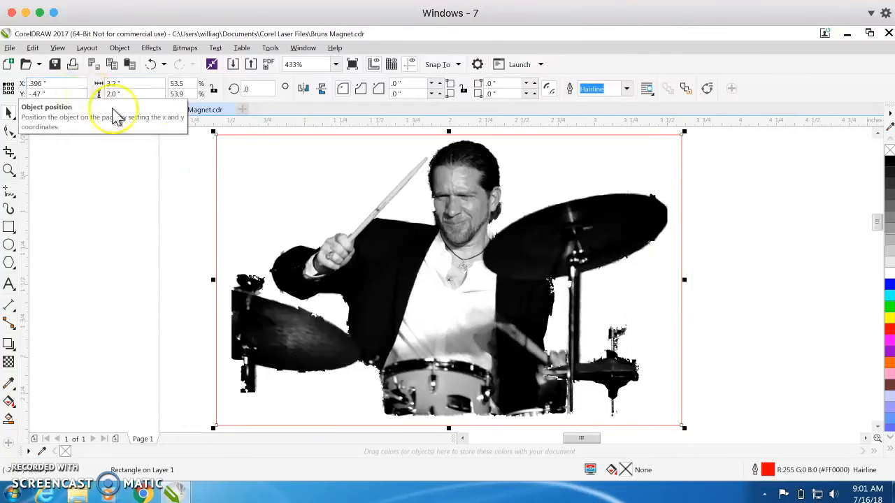
pyautogui.click(392, 280)
pyautogui.click(797, 263)
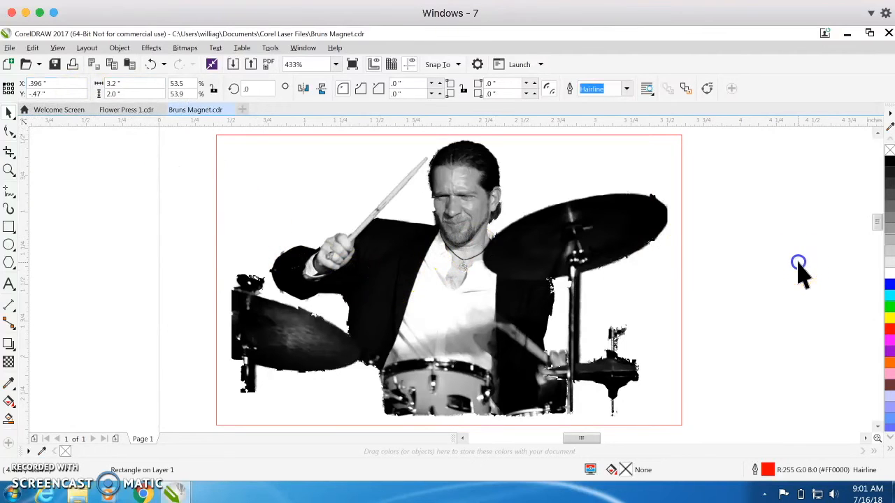
# Step: Shift the red rectangle away from the drummer image, and set the image's Y position to -1.5 inches using its centre as the origin
pyautogui.moveTo(603, 136); pyautogui.dragTo(740, 245)
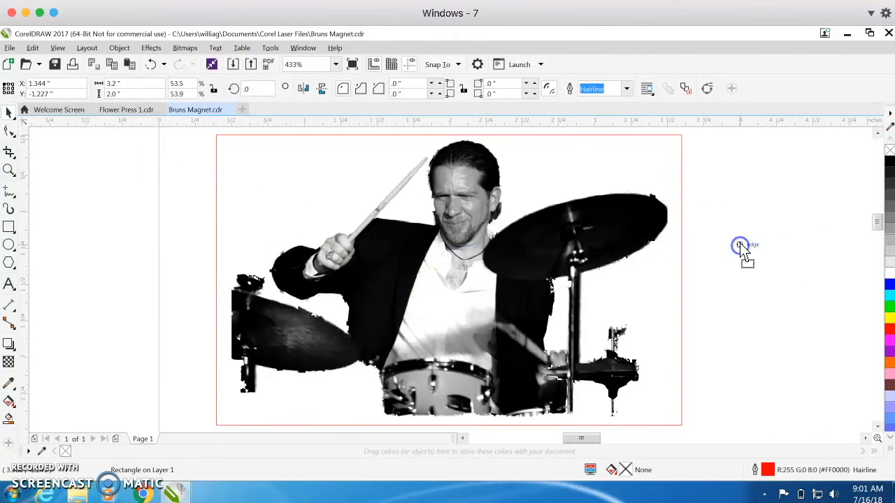
pyautogui.click(453, 214)
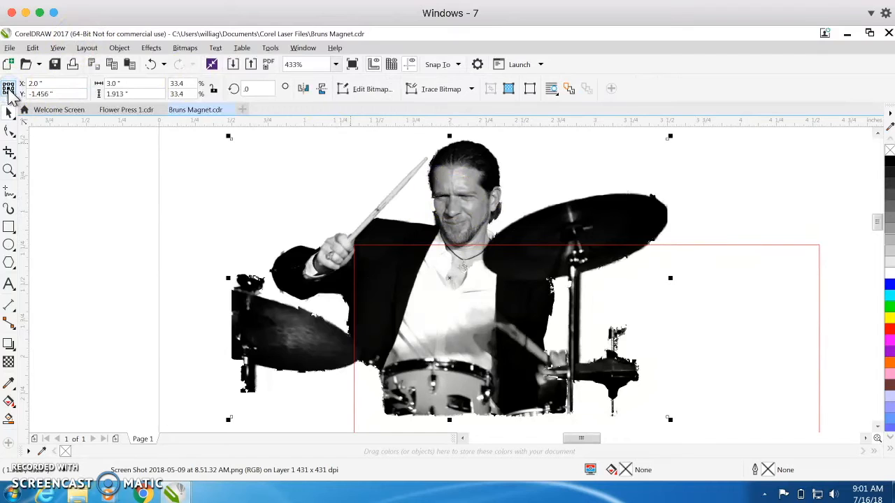
pyautogui.click(57, 83)
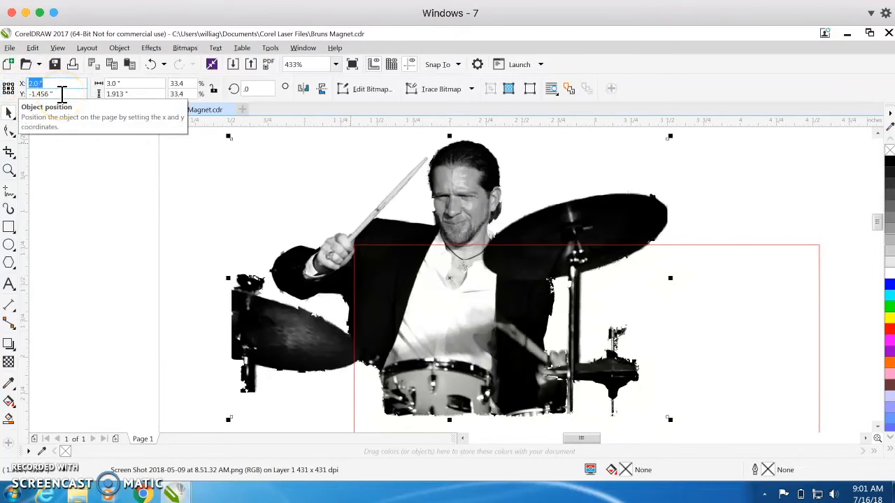
pyautogui.press('Tab')
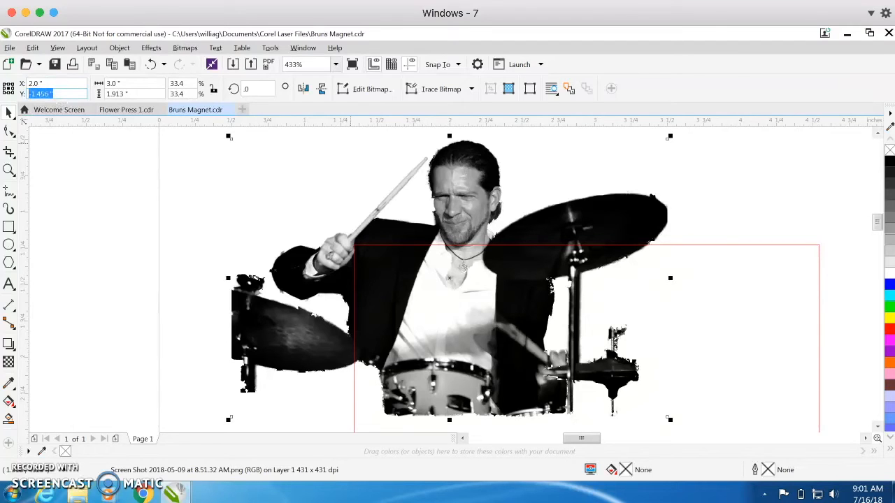
pyautogui.click(46, 82)
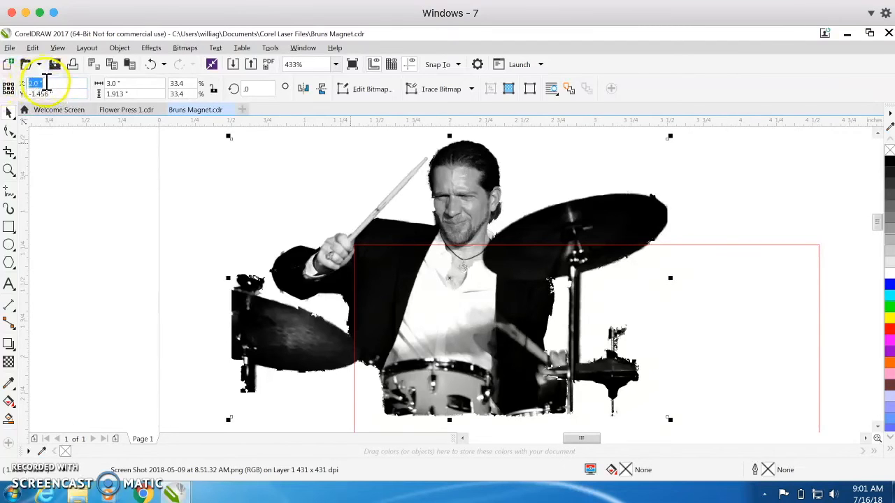
pyautogui.press('Tab')
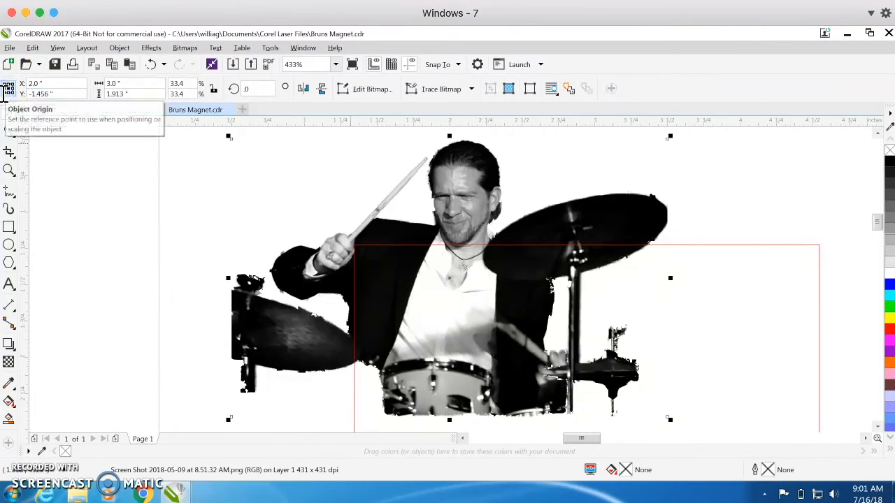
pyautogui.click(58, 94)
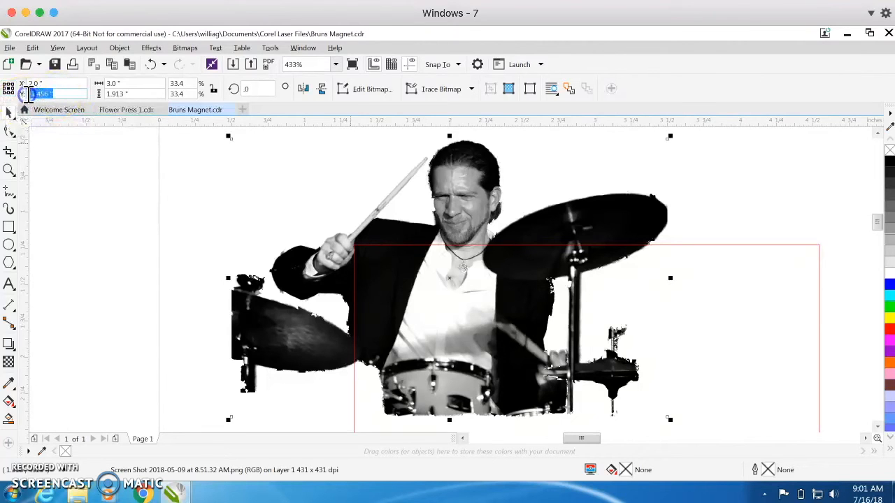
pyautogui.press('BackSpace')
pyautogui.write('-1.5')
pyautogui.press('Return')
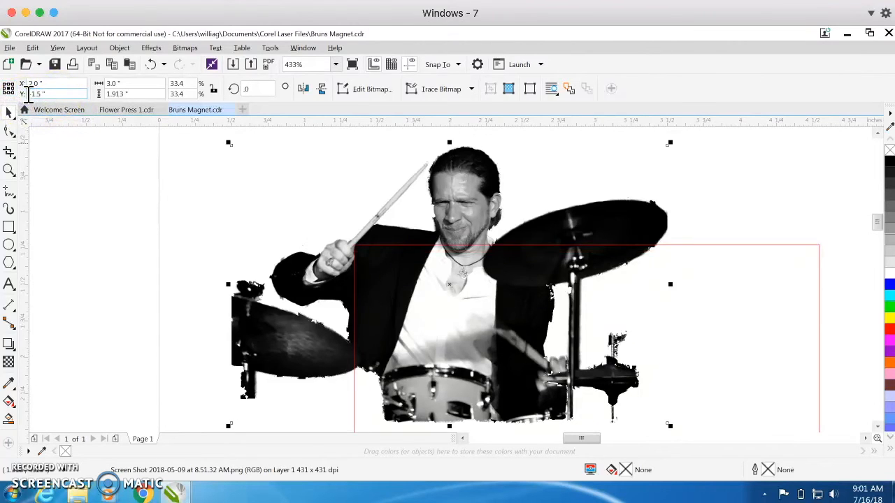
# Step: Set the red rectangle's centre position to X 3 inches and Y -1.5 inches
pyautogui.click(806, 245)
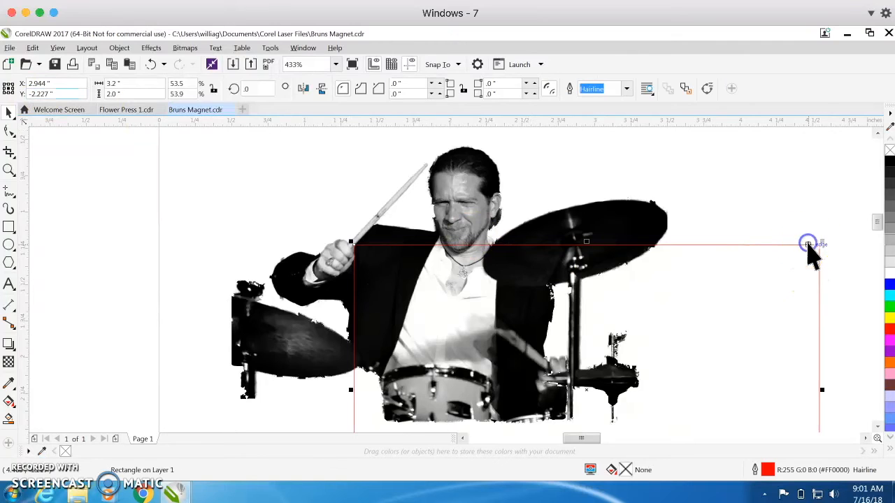
pyautogui.click(128, 84)
pyautogui.moveTo(54, 84)
pyautogui.mouseDown()
pyautogui.moveTo(4, 85)
pyautogui.moveTo(64, 86)
pyautogui.mouseUp()
pyautogui.write('3')
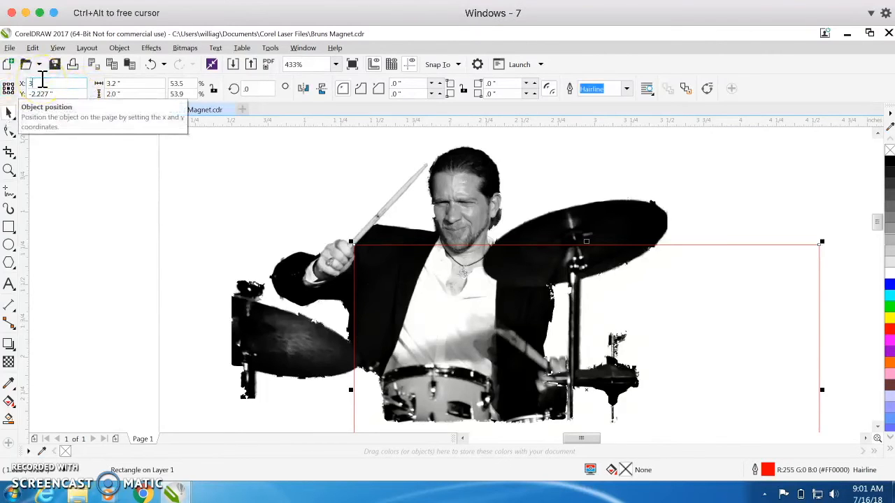
pyautogui.press('Return')
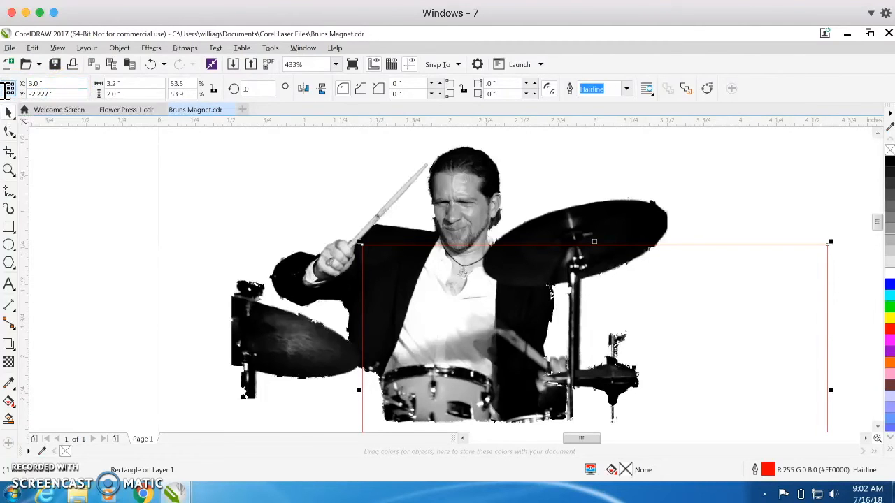
pyautogui.doubleClick(63, 93)
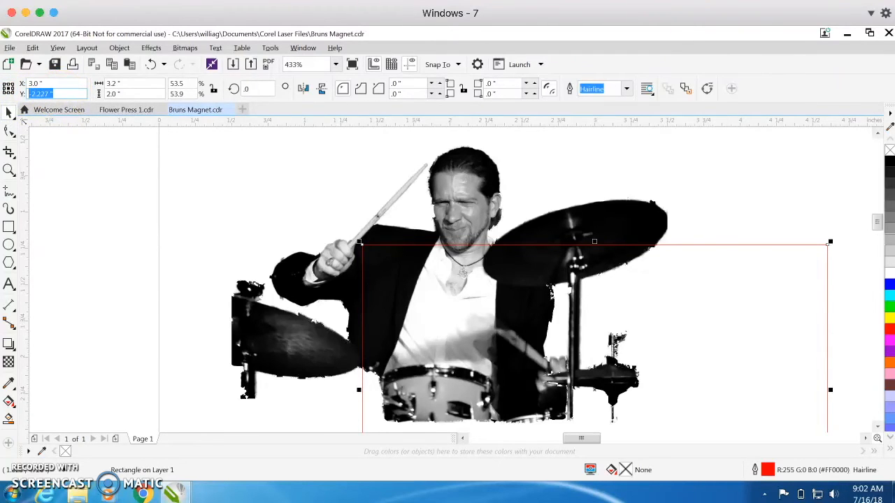
pyautogui.write('-1.5')
pyautogui.press('Return')
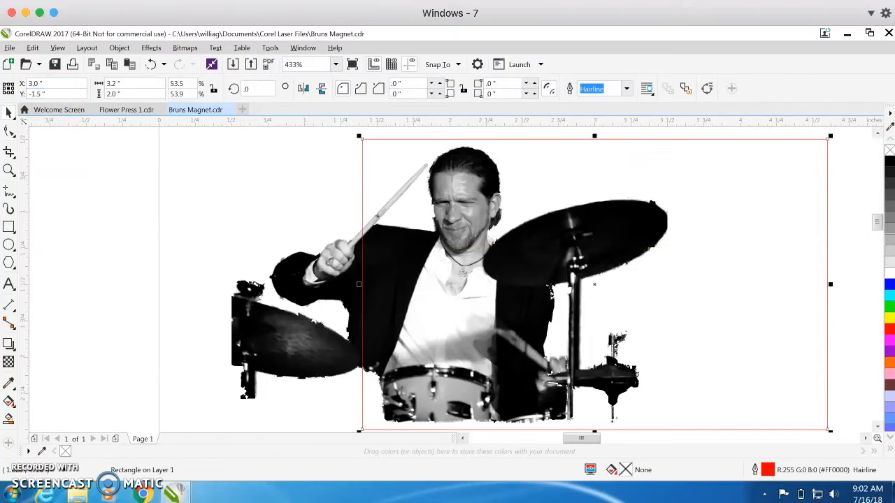
# Step: Set the red rectangle's X position to 2 inches so that it is centred on the drummer image
pyautogui.click(297, 315)
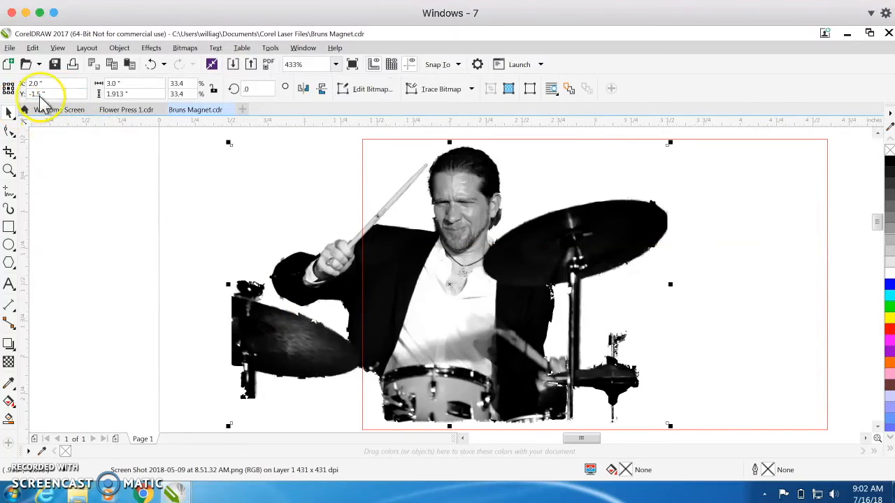
pyautogui.click(712, 142)
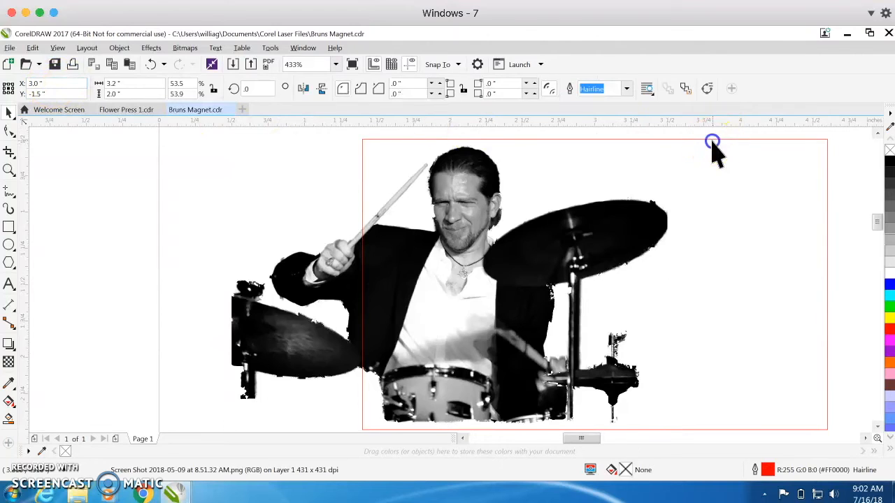
pyautogui.moveTo(46, 83); pyautogui.dragTo(10, 84)
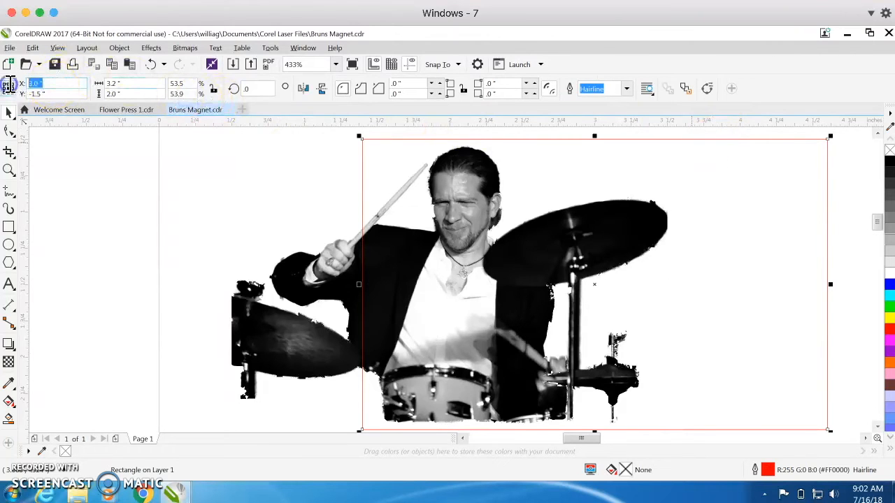
pyautogui.write('2')
pyautogui.press('Return')
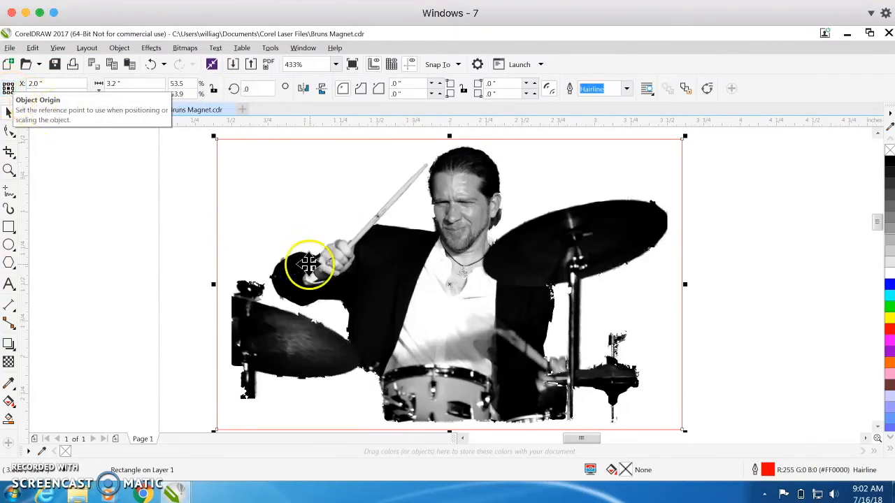
pyautogui.click(767, 291)
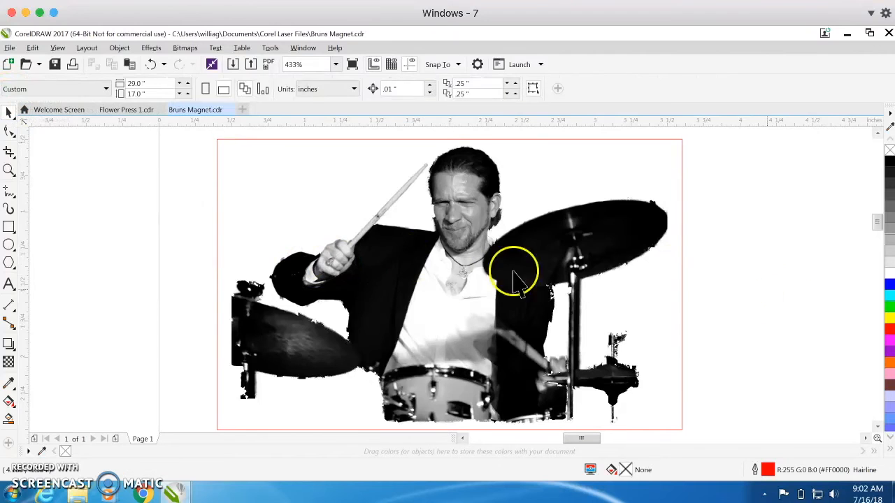
pyautogui.click(580, 141)
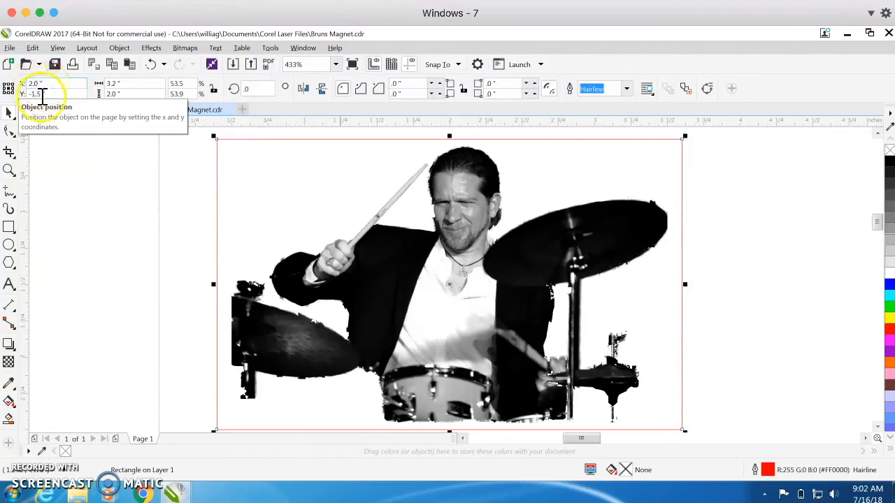
pyautogui.scroll(-5, 760, 299)
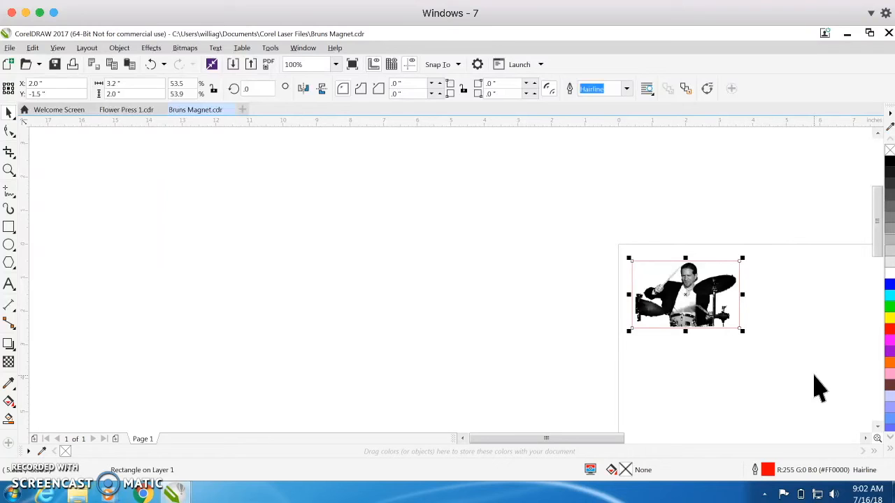
# Step: Switch to the Flower Press 1 drawing and fit both press panels in the view
pyautogui.click(120, 110)
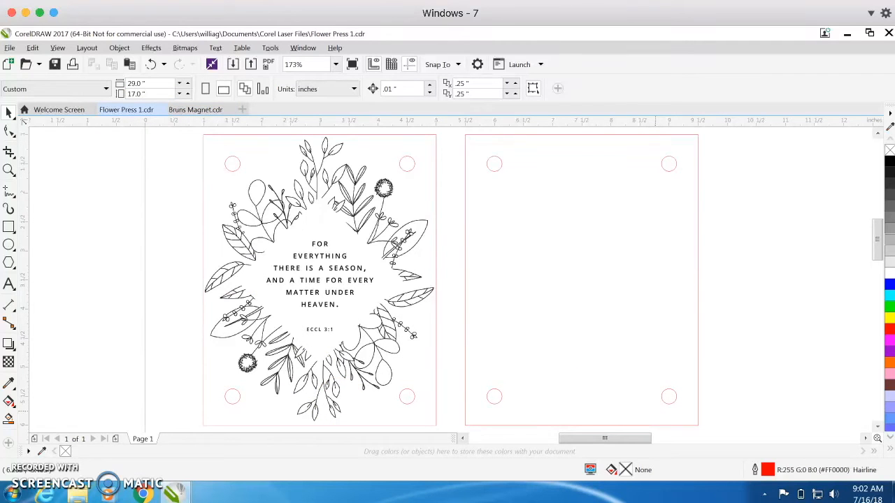
pyautogui.scroll(-4, 769, 326)
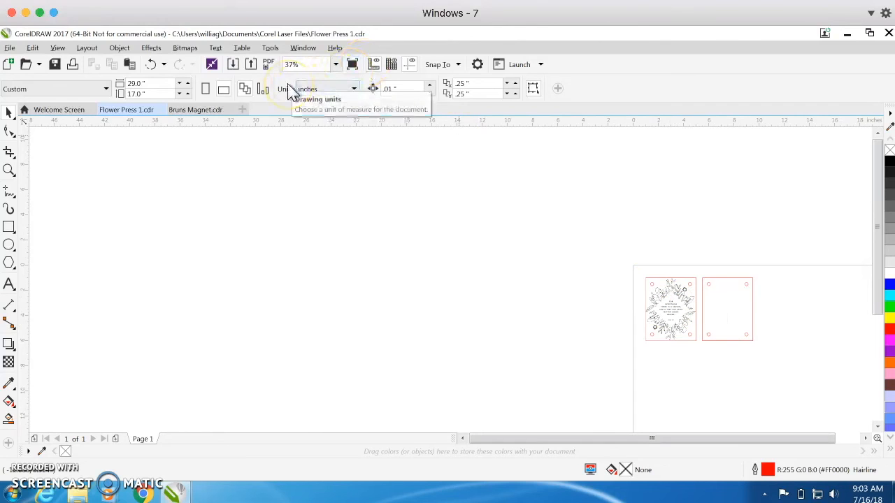
pyautogui.click(336, 65)
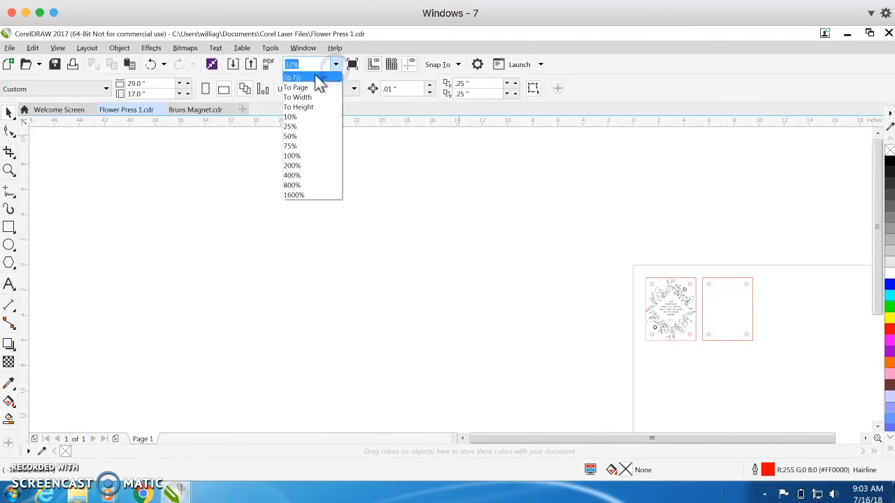
pyautogui.click(314, 78)
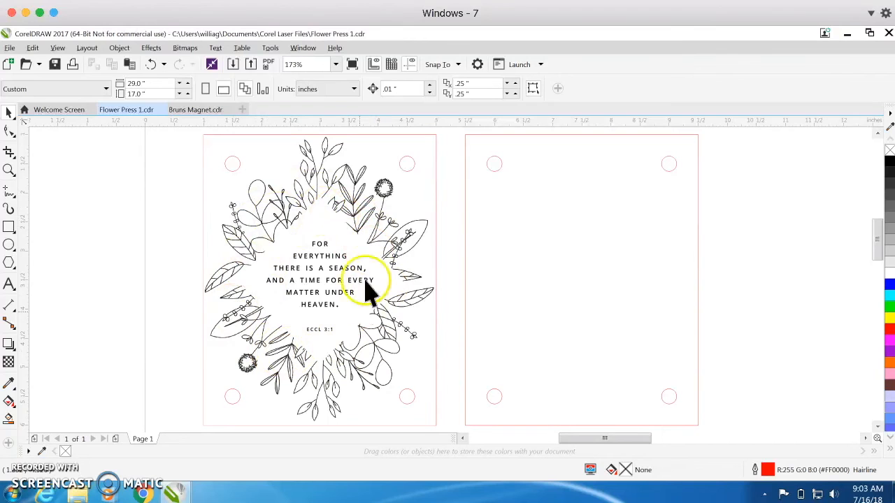
# Step: Check the size and centre position of the flower panel's upper-left corner hole and of the imported flower design
pyautogui.click(229, 174)
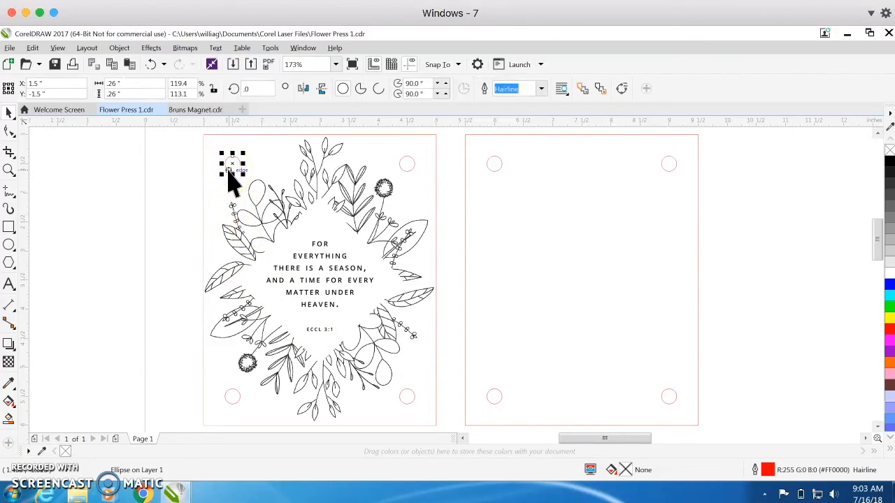
pyautogui.click(205, 229)
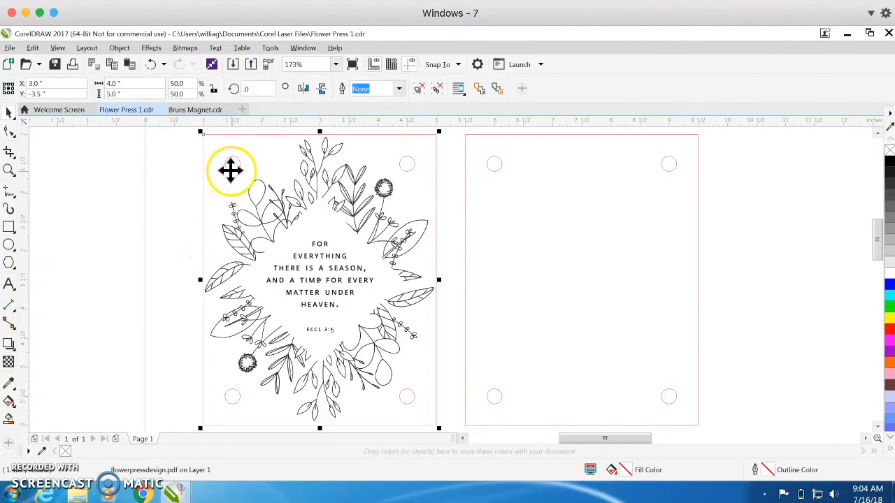
pyautogui.click(232, 165)
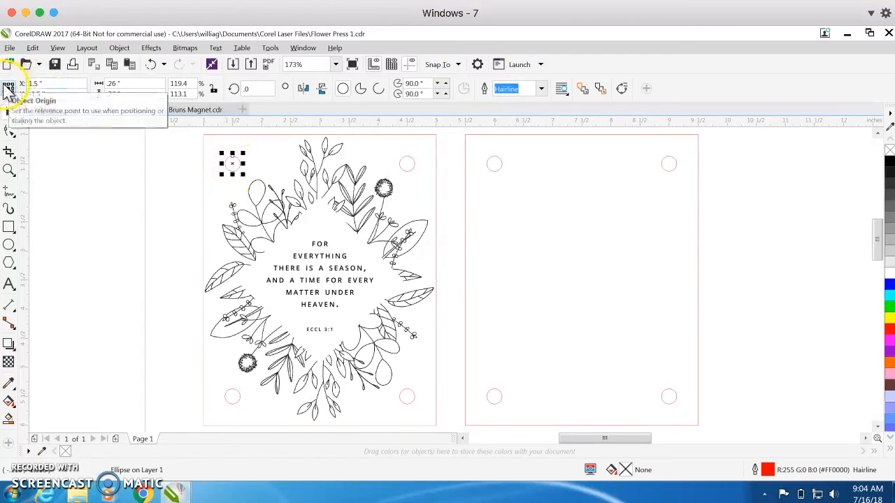
# Step: Compare the flower design's and upper-left hole's positions from their top-left corners, and return the hole's origin to its centre
pyautogui.click(201, 169)
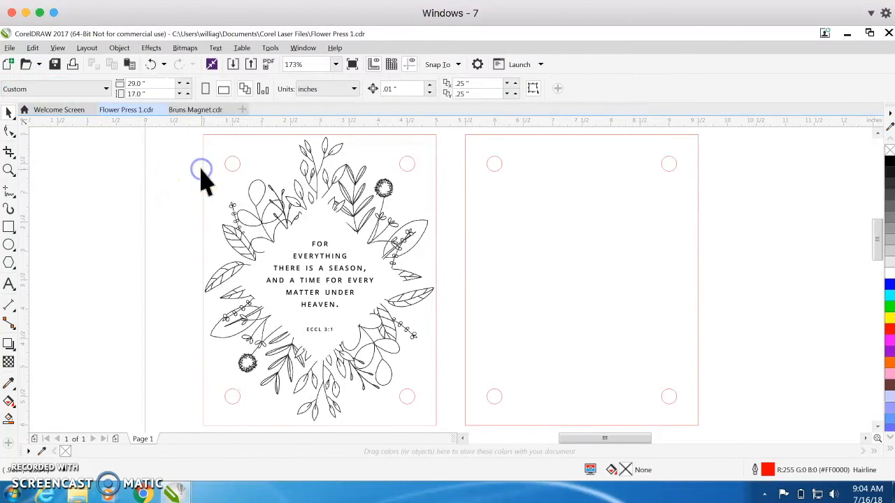
pyautogui.click(204, 175)
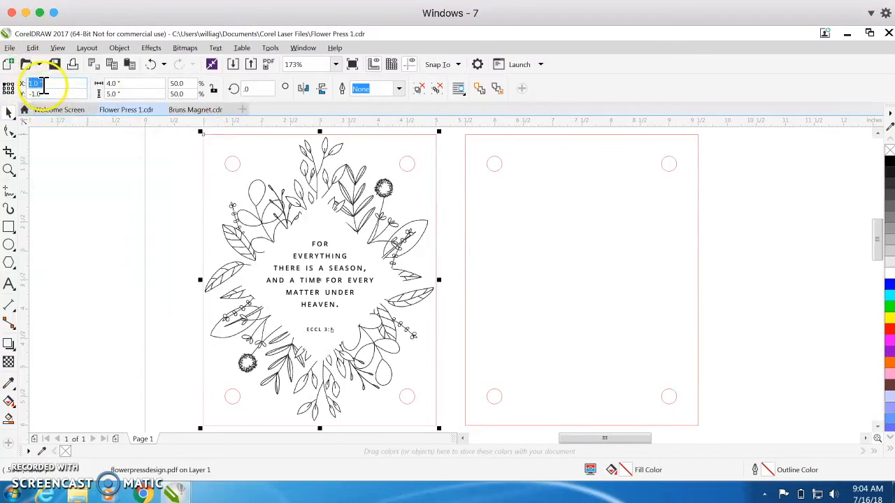
pyautogui.click(231, 170)
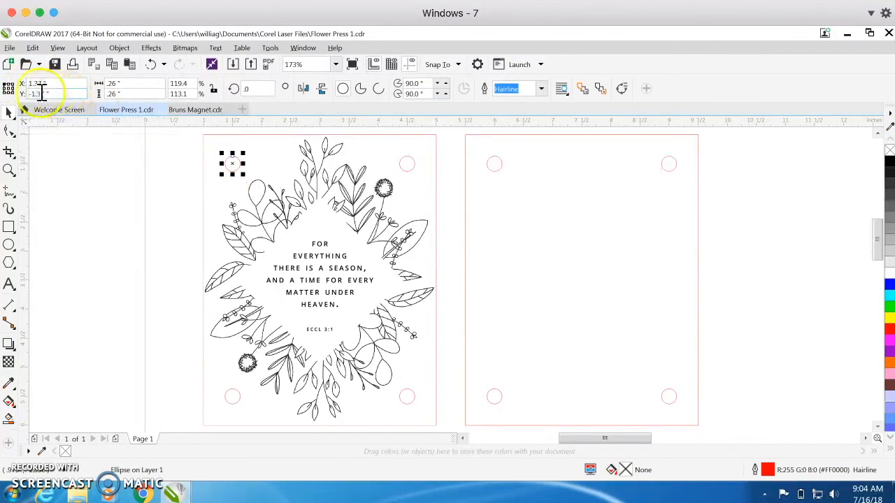
pyautogui.click(8, 89)
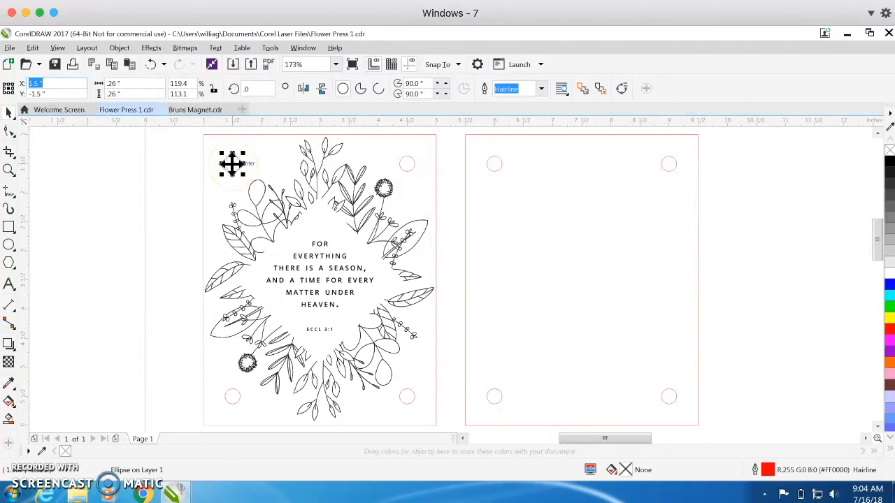
# Step: Inspect the flower panel's other three corner holes in turn, and clear the selection to review the layout on the page
pyautogui.click(407, 158)
pyautogui.click(408, 393)
pyautogui.click(233, 398)
pyautogui.click(170, 346)
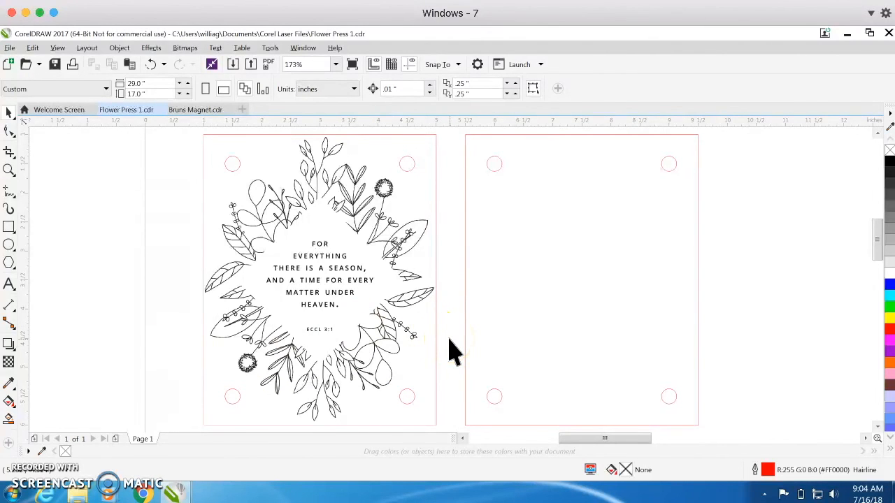
pyautogui.scroll(-5, 451, 350)
pyautogui.scroll(4, 452, 346)
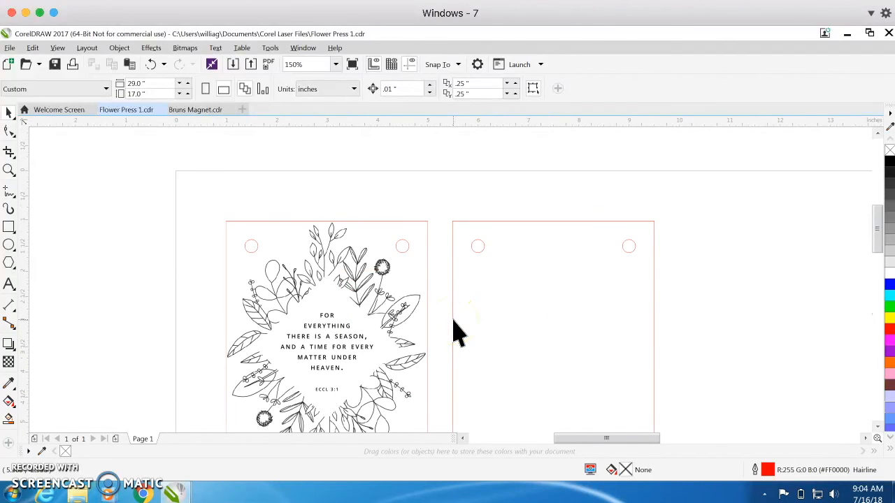